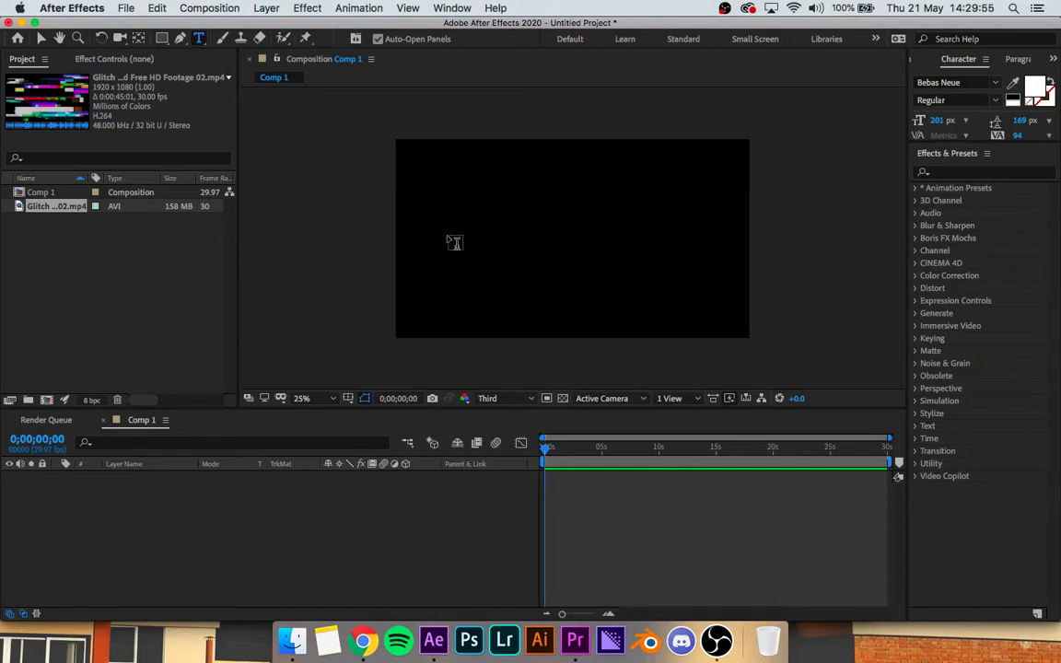
Add a text layer reading "Glitch Effect tutorial" to the composition
click(433, 237)
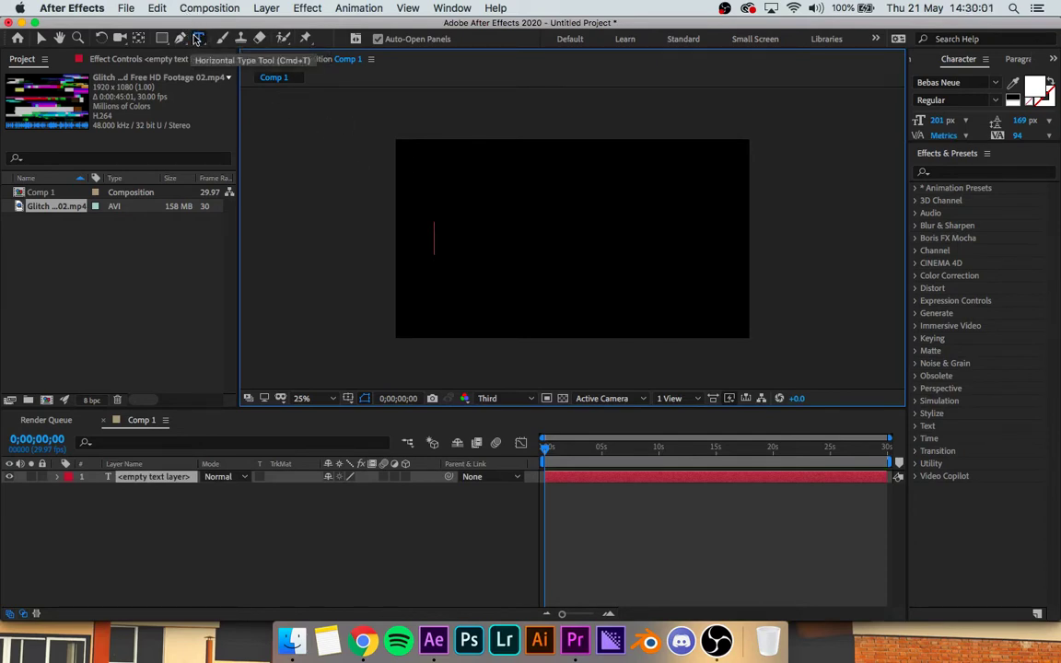
text(G)
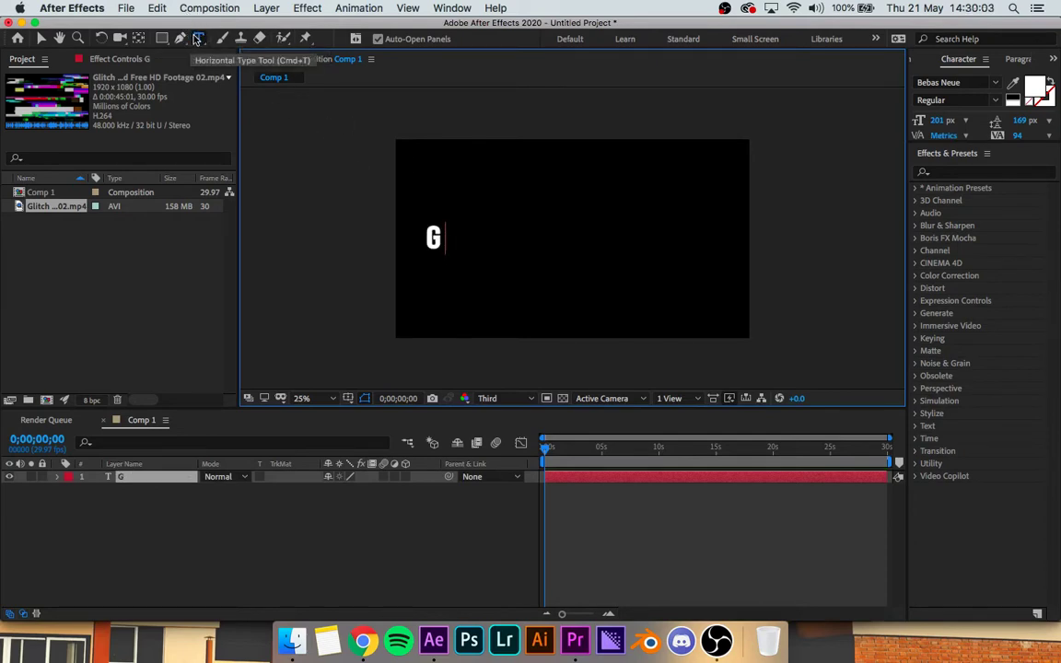
text(litch Effe)
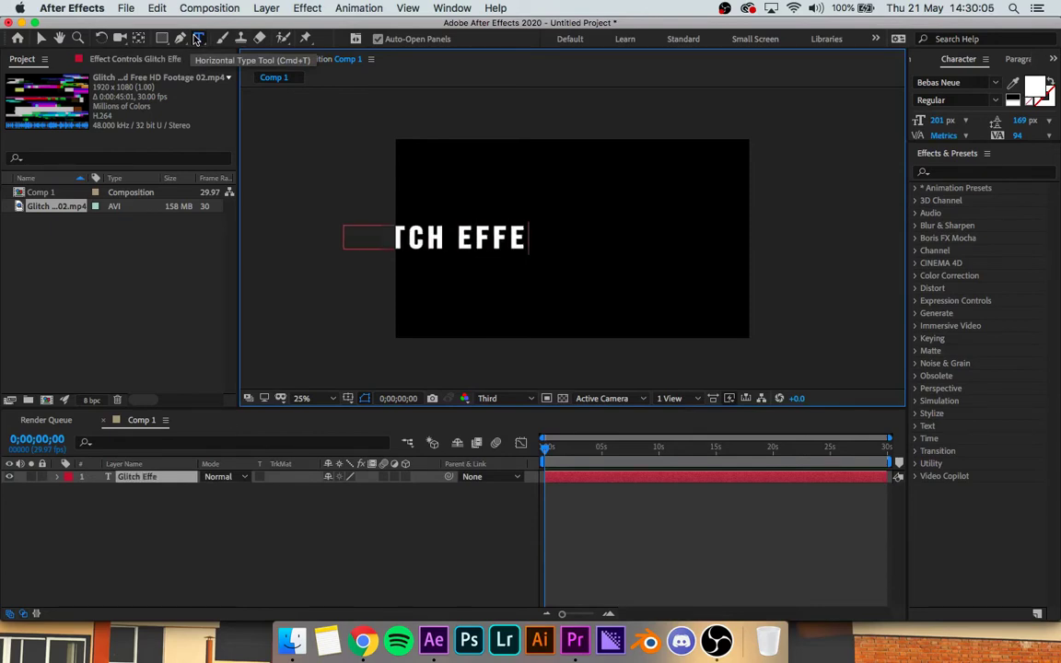
text(ct tutorial)
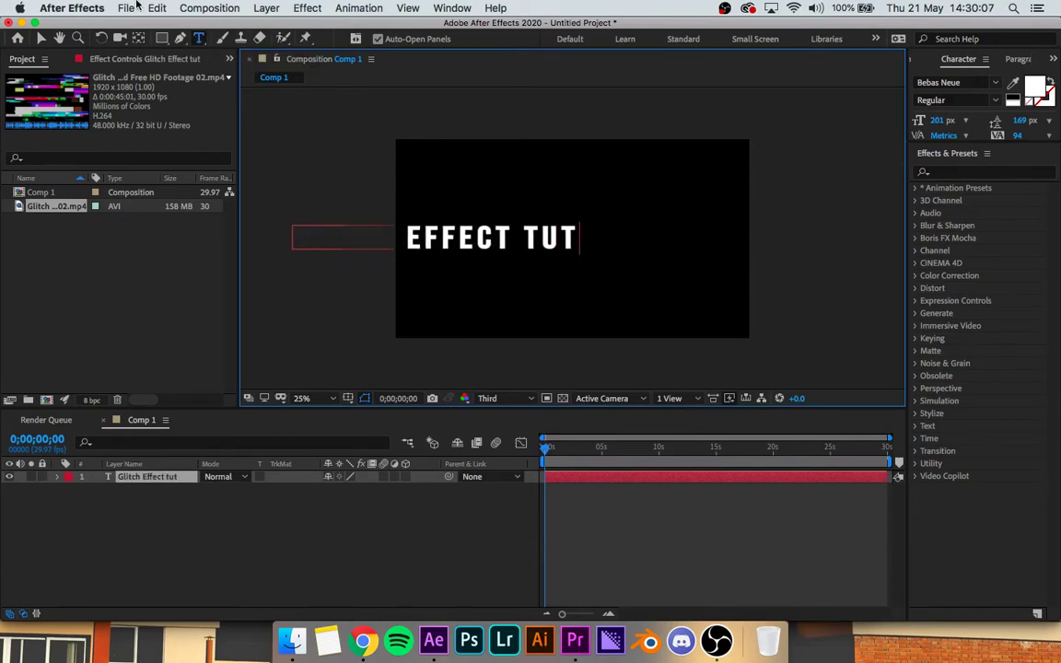
click(41, 39)
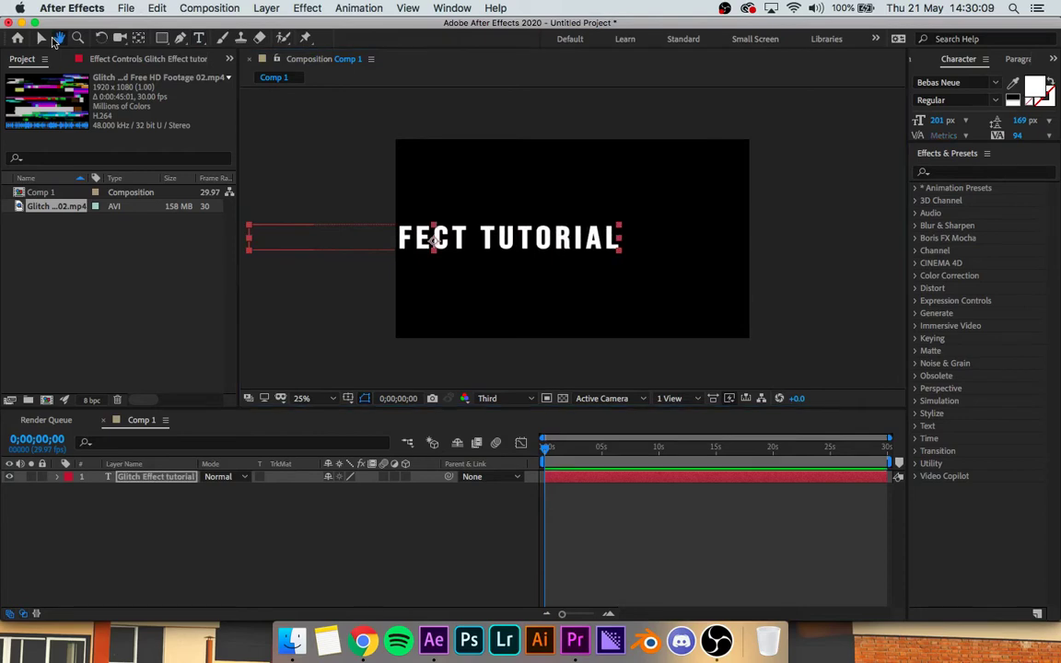
Align the title to the composition's horizontal and vertical centre
click(909, 58)
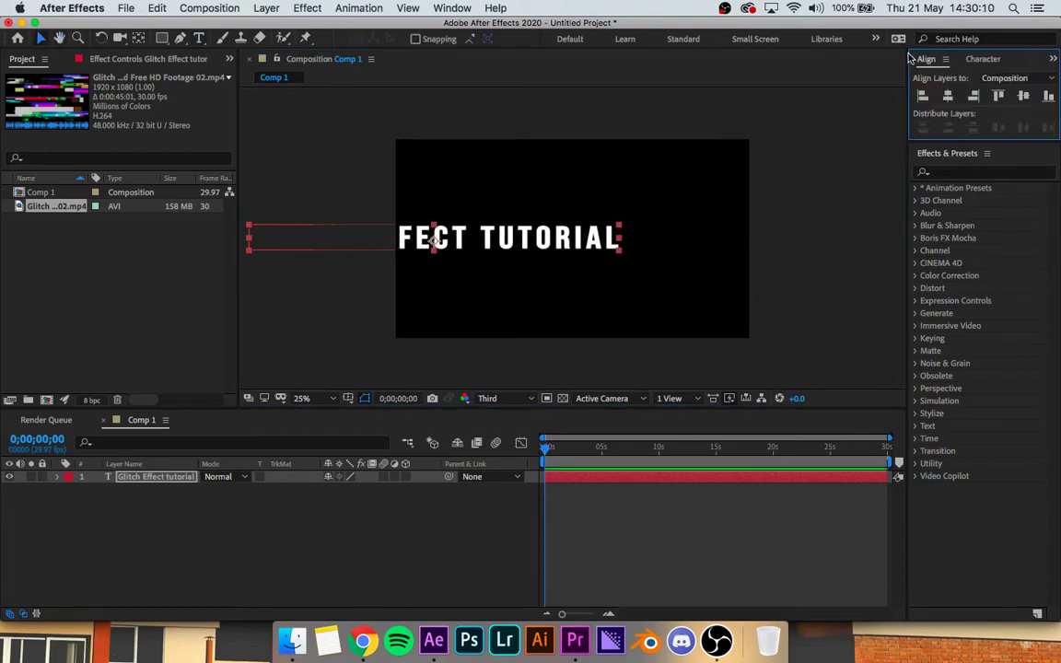
click(947, 94)
click(1020, 96)
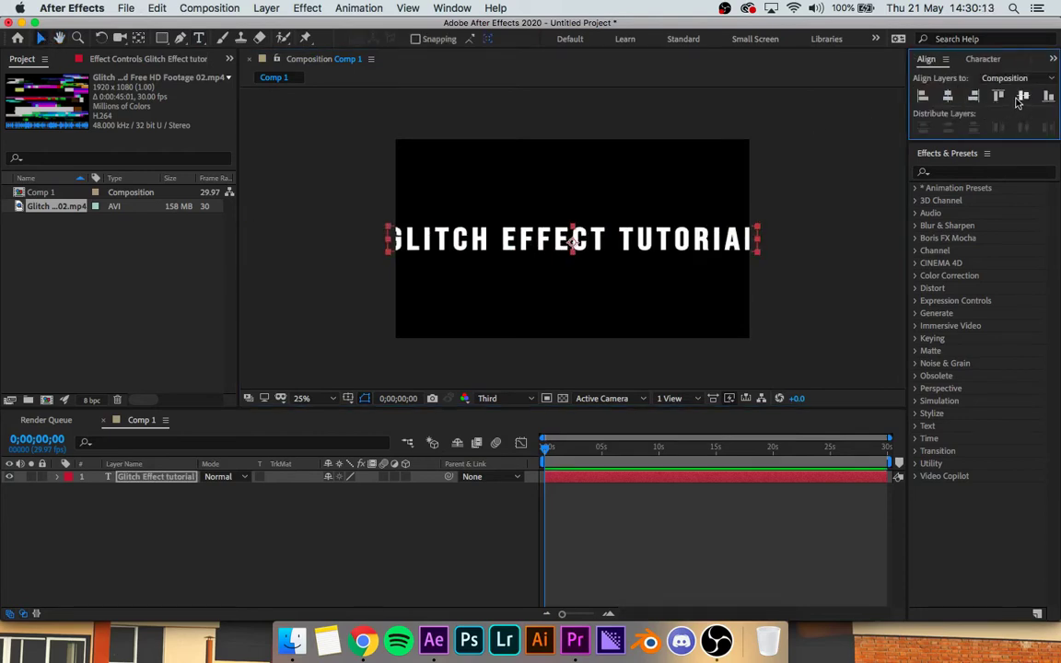
Scale the title down slightly so it fits inside the frame, and recentre it in the composition
drag(388, 227, 397, 229)
click(349, 232)
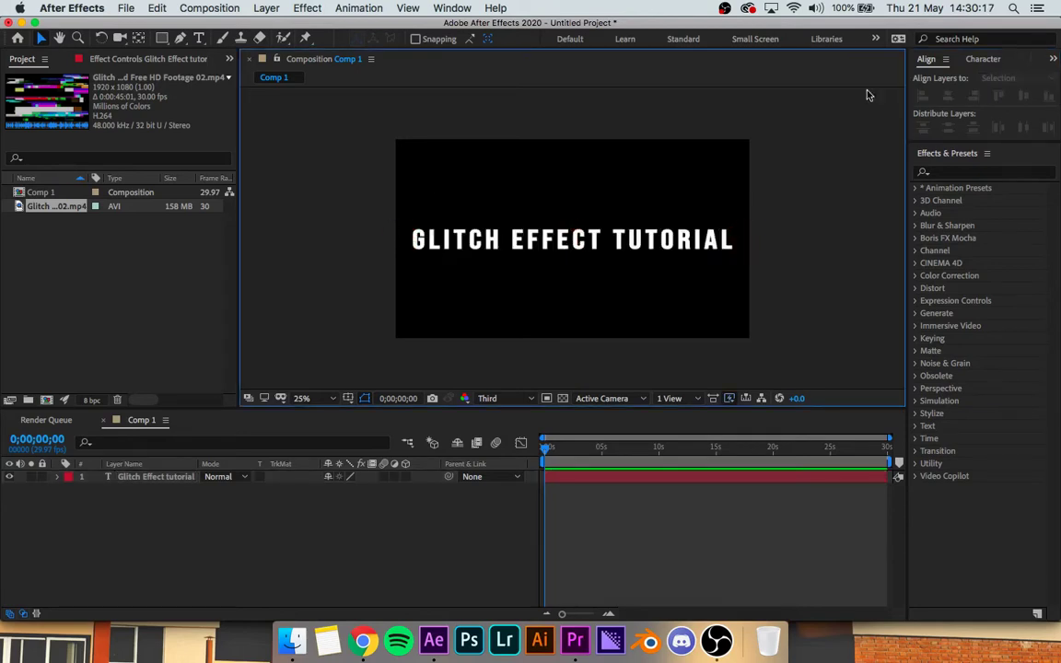
click(659, 230)
click(949, 96)
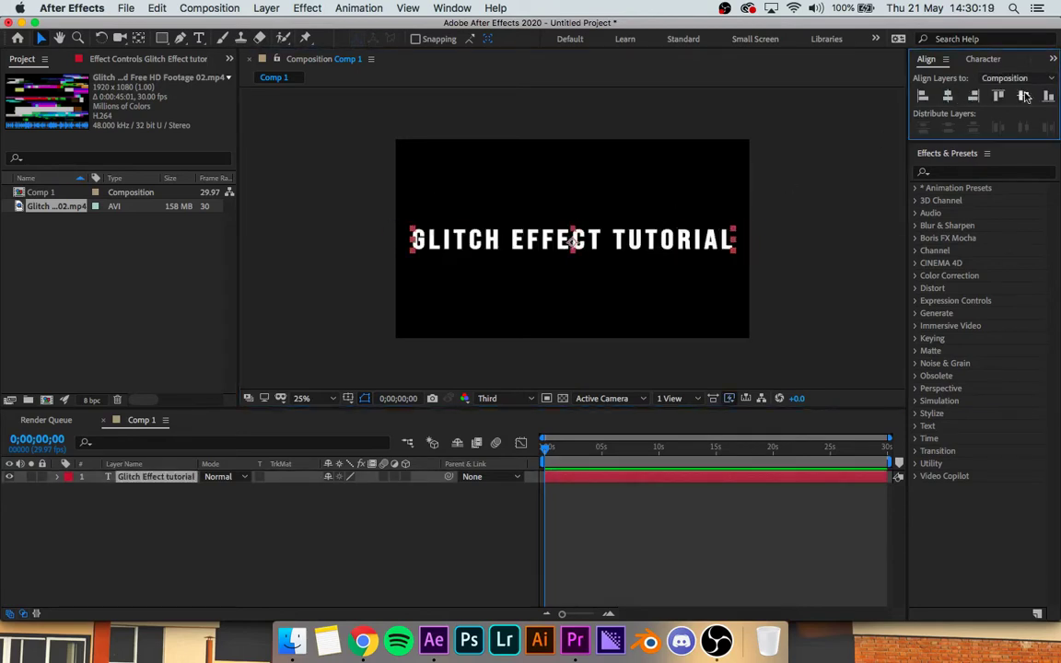
click(1024, 96)
click(164, 544)
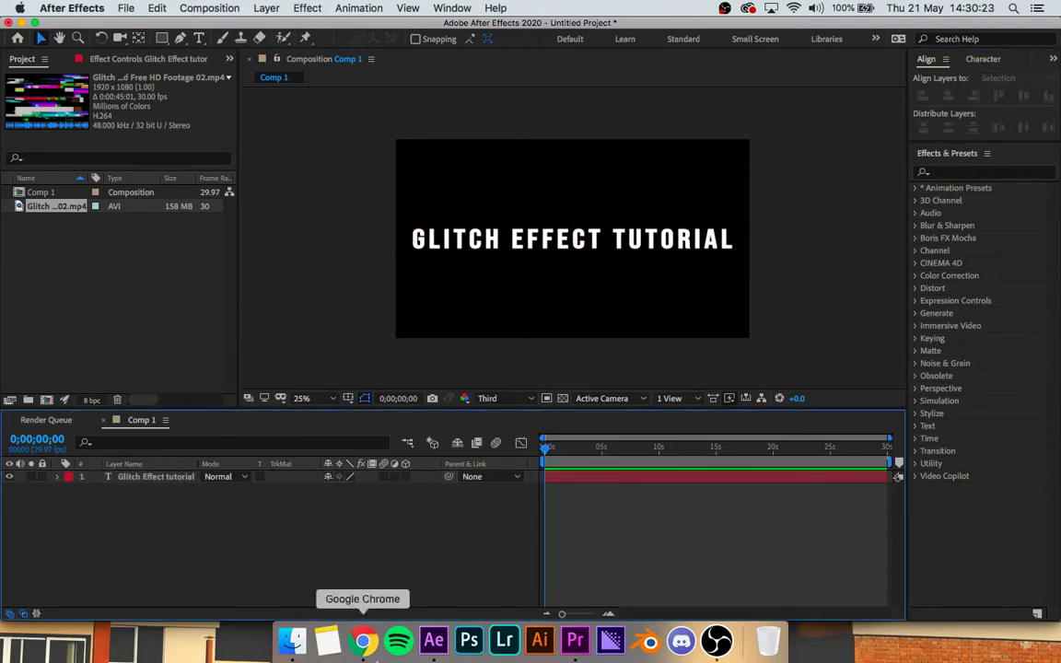
Switch to Chrome and look through the YouTube results for "free glitch overlay"
click(365, 647)
scroll(286, 357, down, 5)
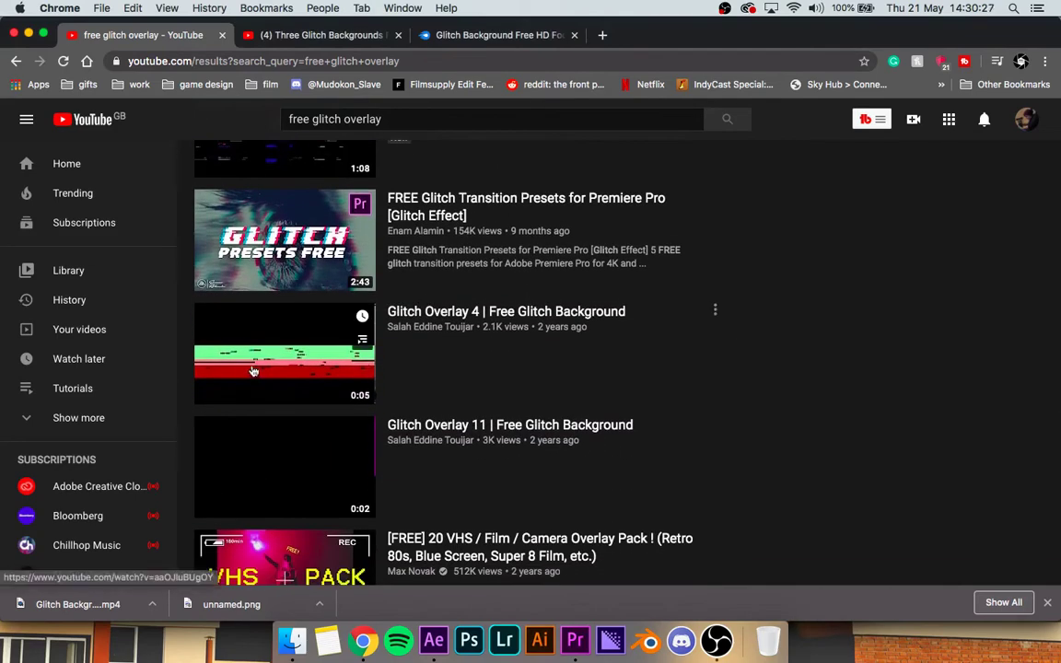
scroll(271, 439, up, 10)
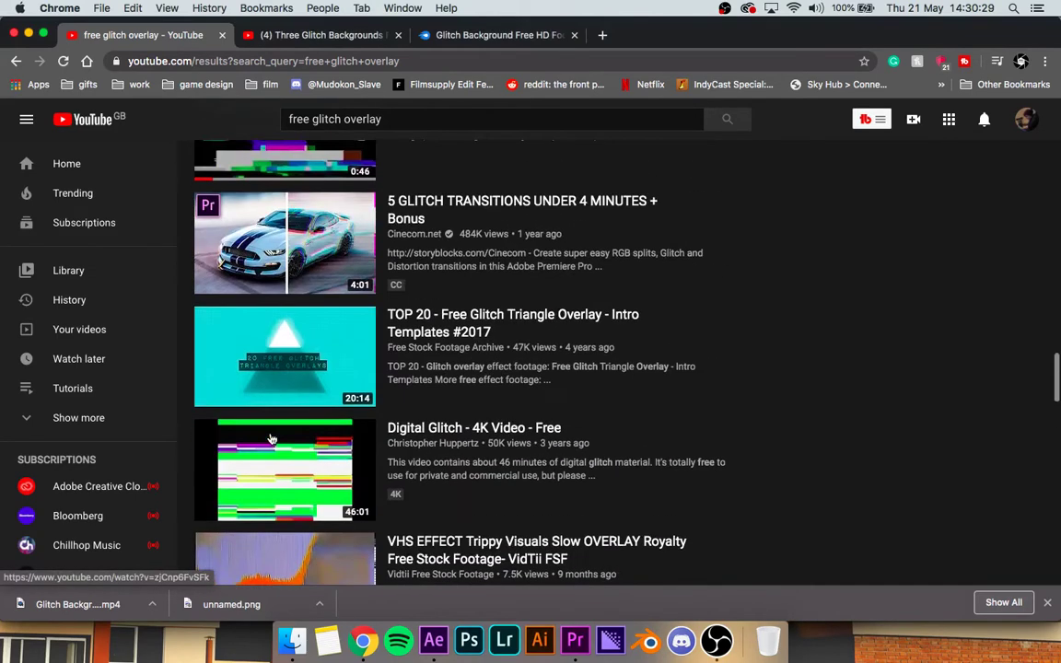
Preview the Three Glitch Backgrounds Free HD Footage 02 video and look at the download links in its description
click(281, 35)
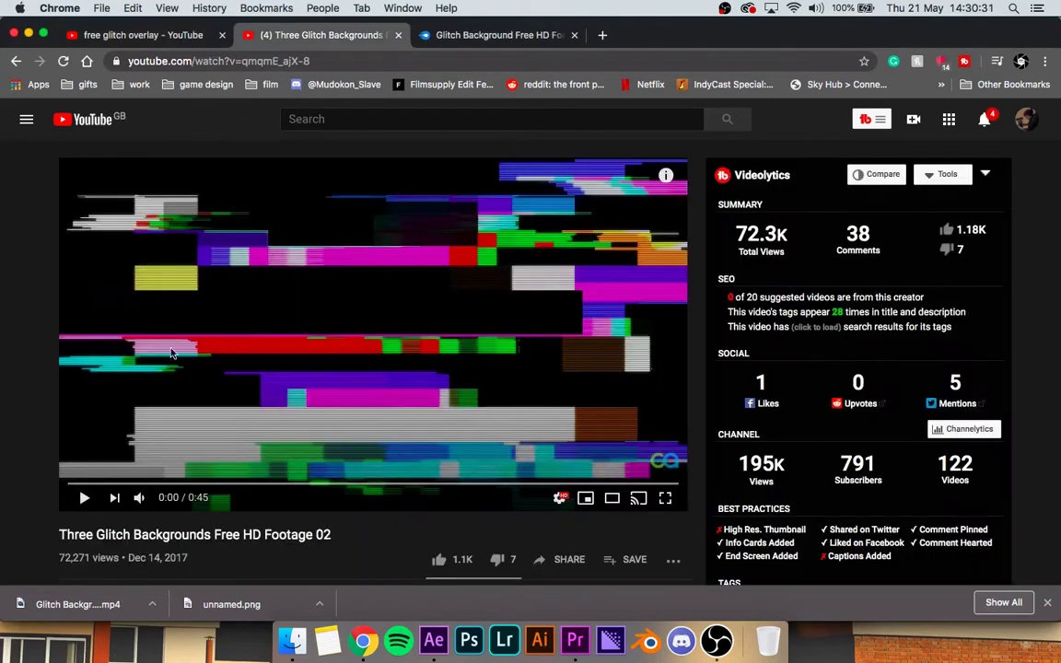
scroll(170, 351, down, 3)
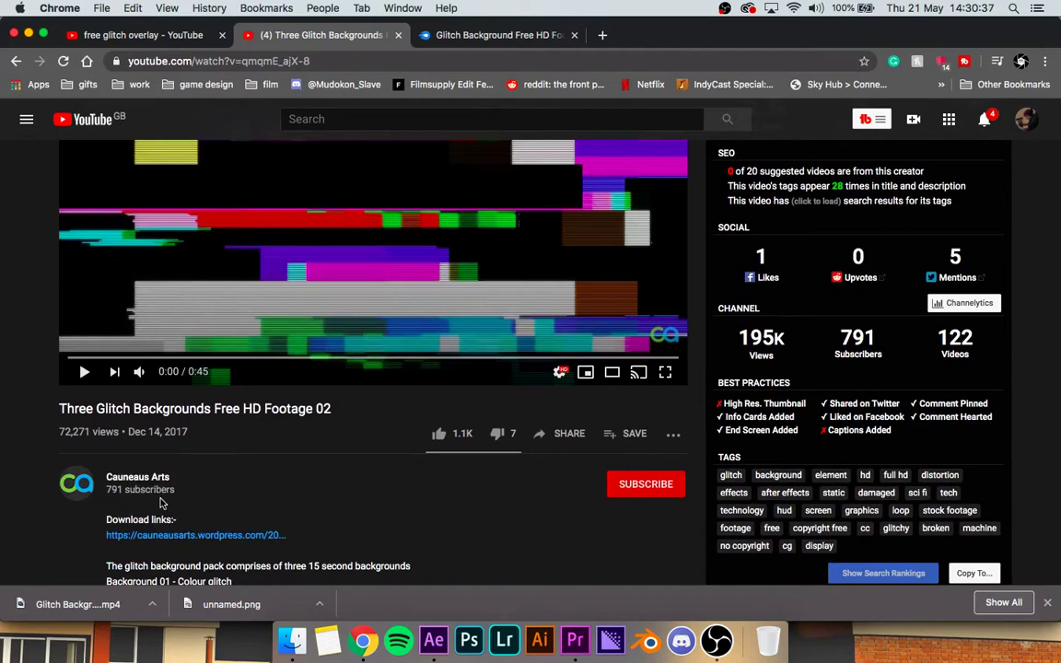
scroll(161, 502, up, 3)
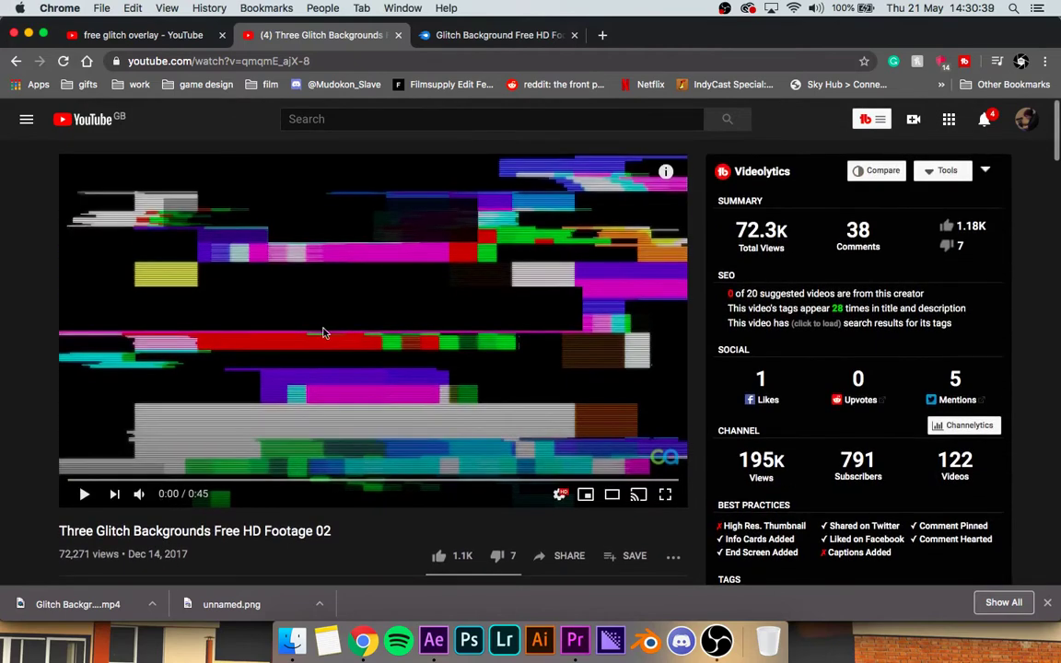
click(324, 331)
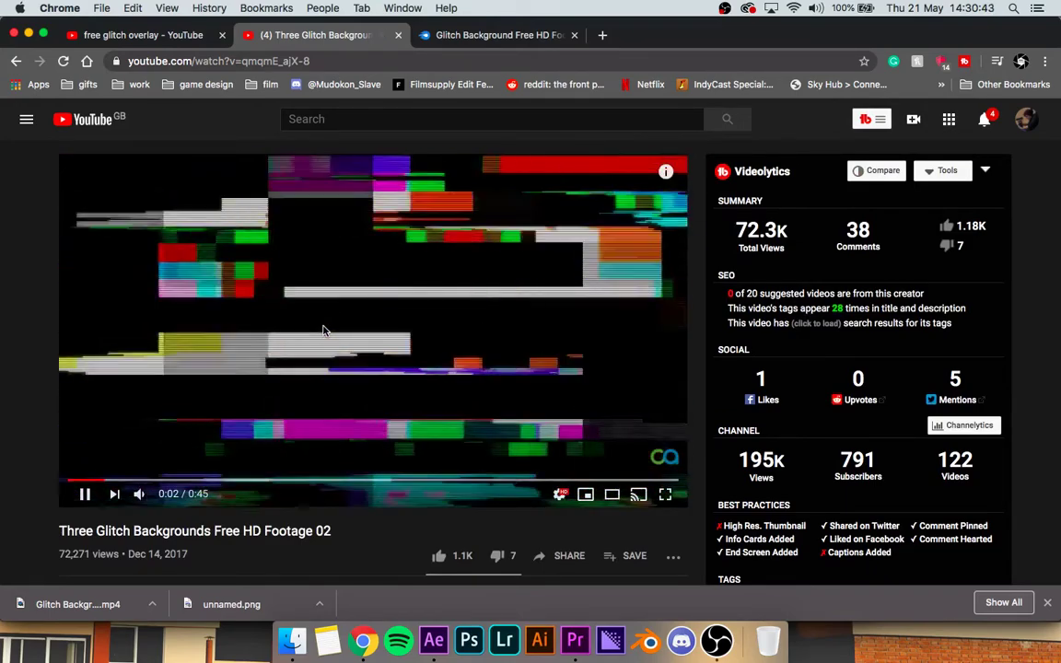
key(space)
scroll(423, 361, down, 2)
scroll(423, 361, up, 1)
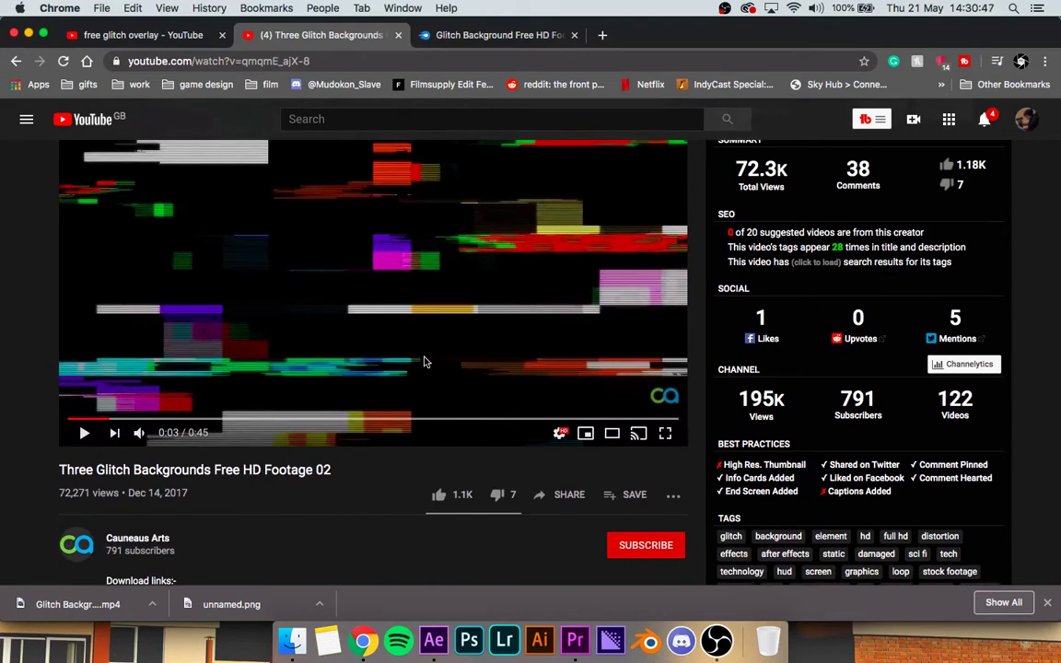
Switch back to After Effects, add the glitch footage to Comp 1 above the title layer, and hide the footage layer
click(434, 640)
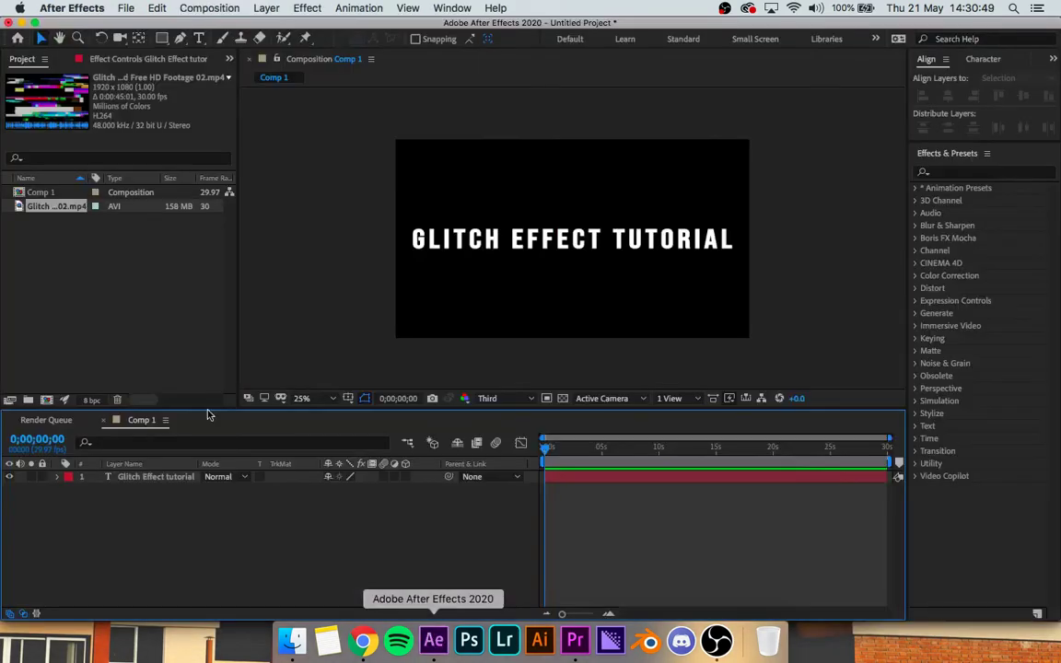
drag(53, 211, 231, 478)
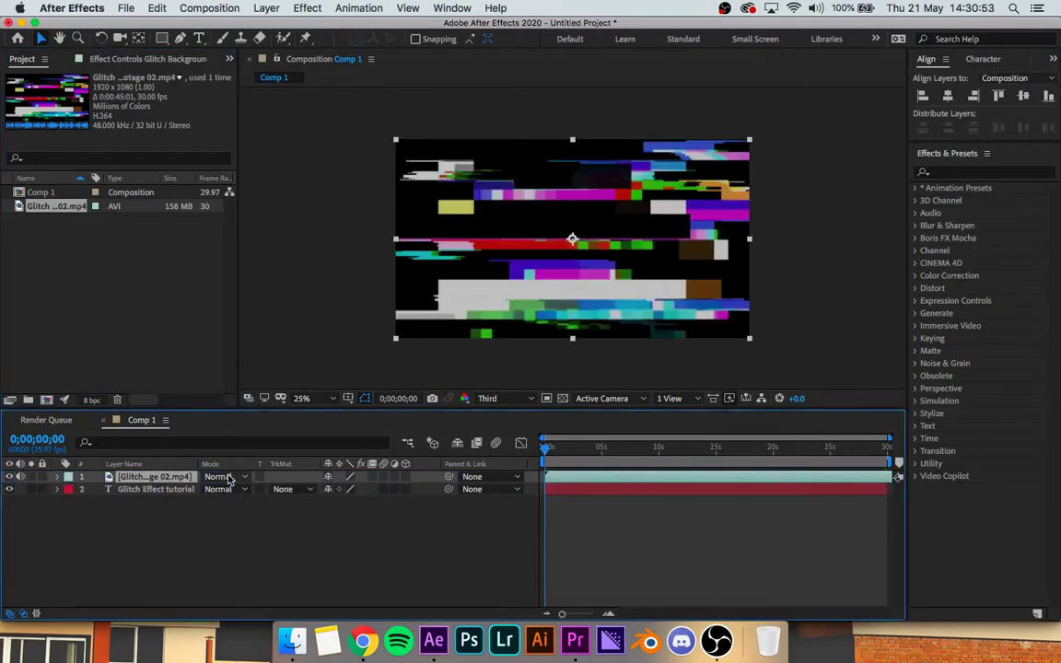
click(9, 477)
Apply the Displacement Map effect to the Glitch Effect tutorial text layer
click(166, 489)
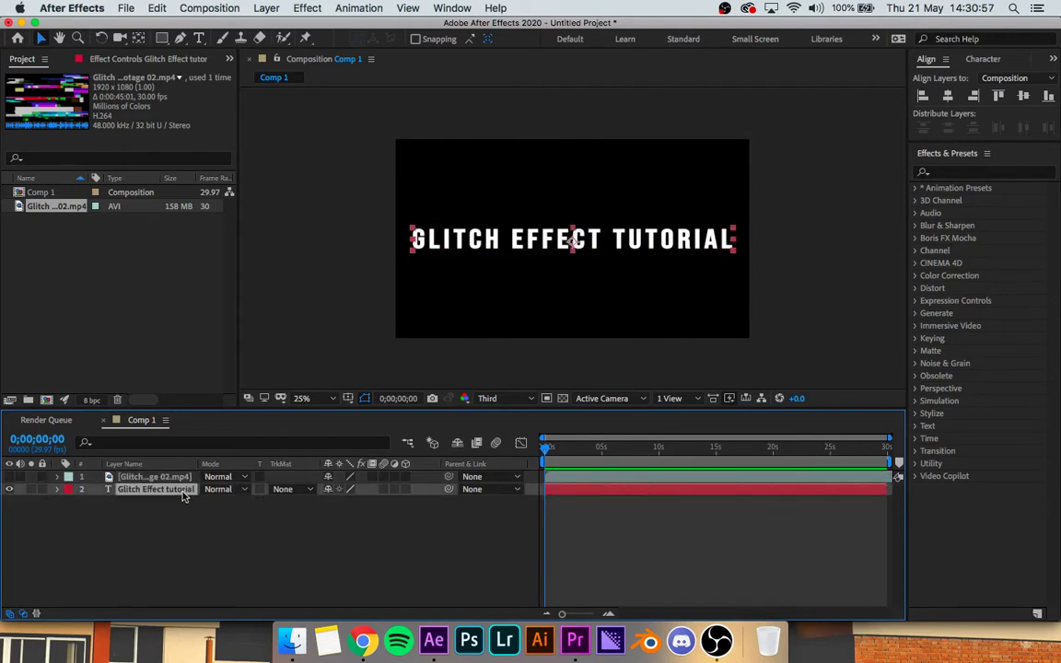
click(949, 171)
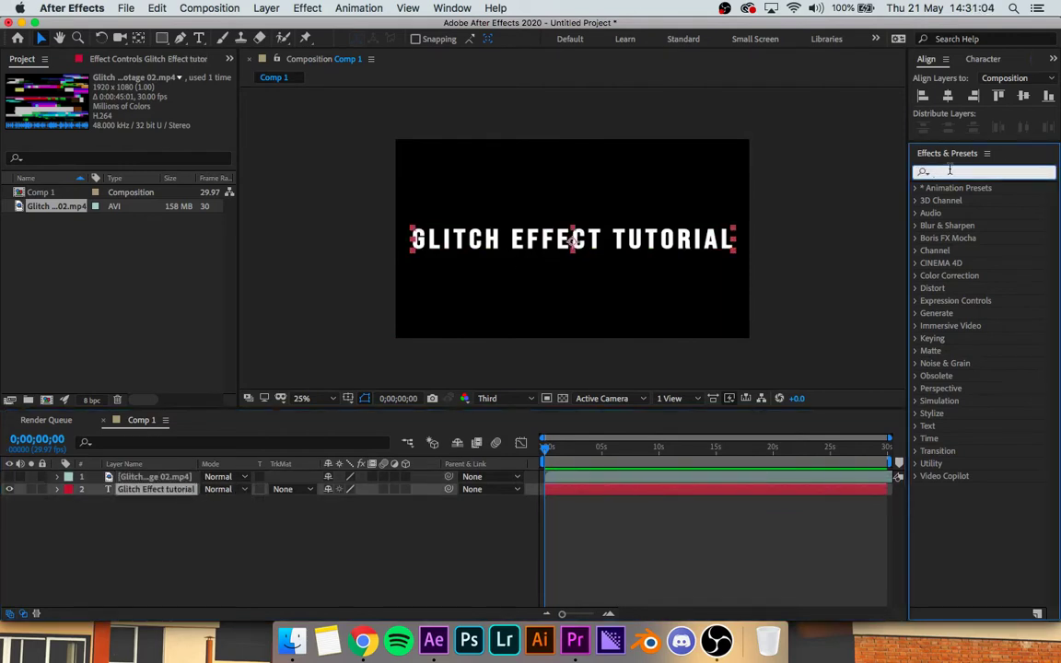
text(dis)
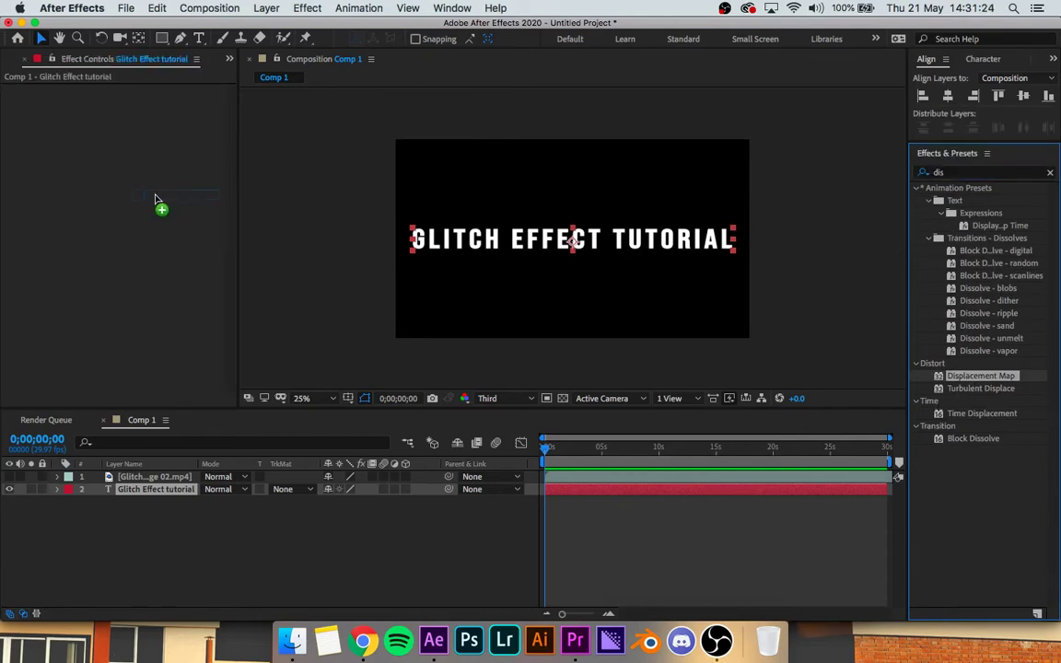
drag(158, 203, 156, 198)
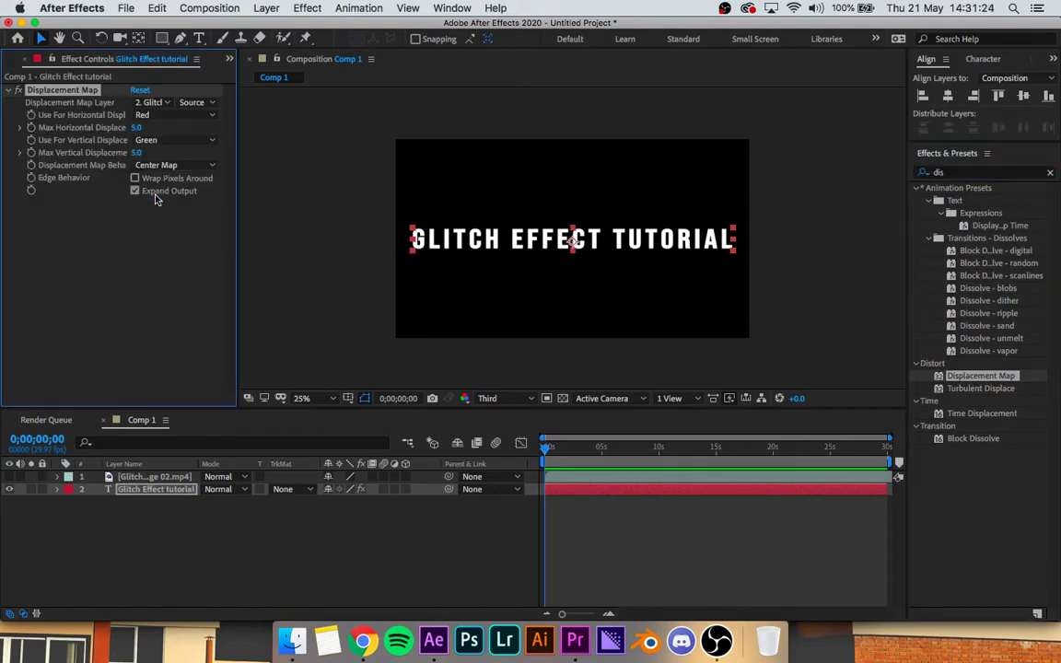
Set the displacement map layer to Glitch Background Free HD Footage 02.mp4, and briefly show the hidden footage for comparison
click(157, 103)
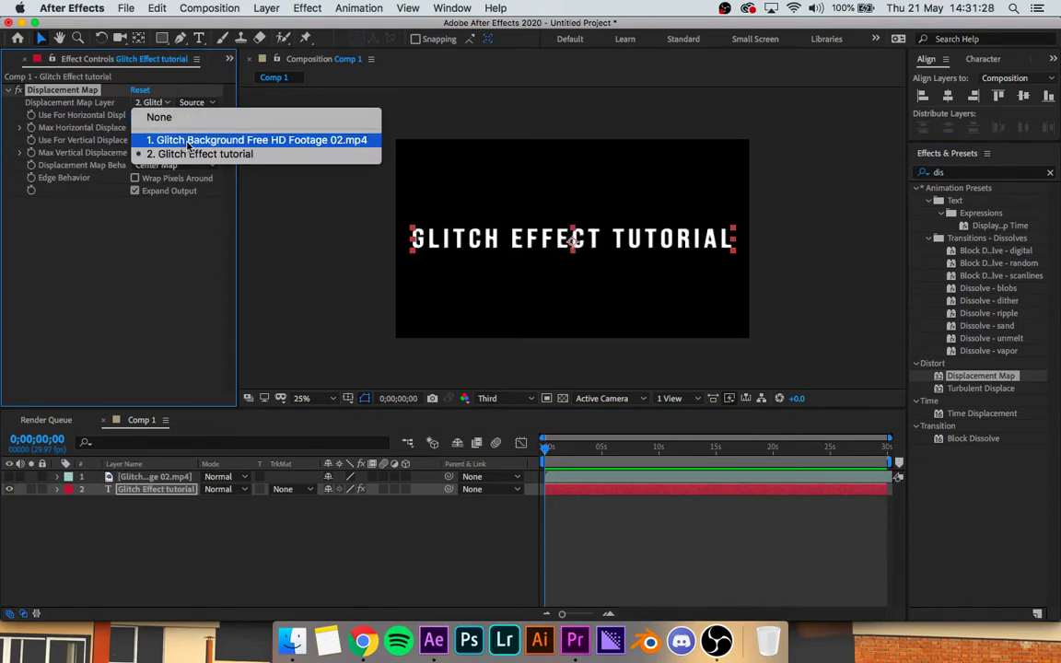
click(196, 144)
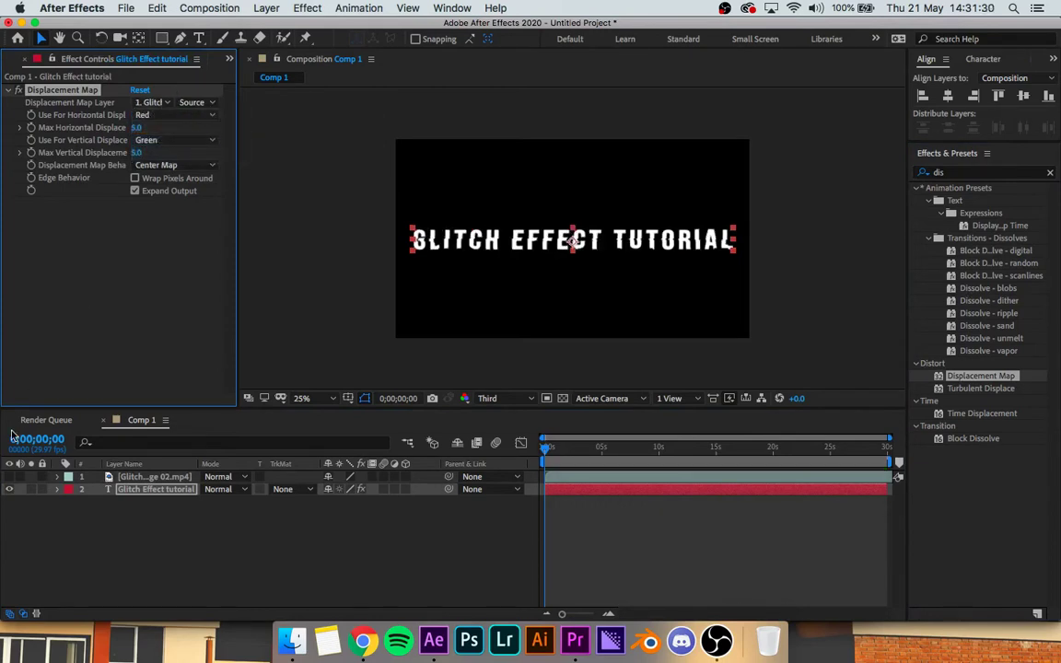
click(10, 477)
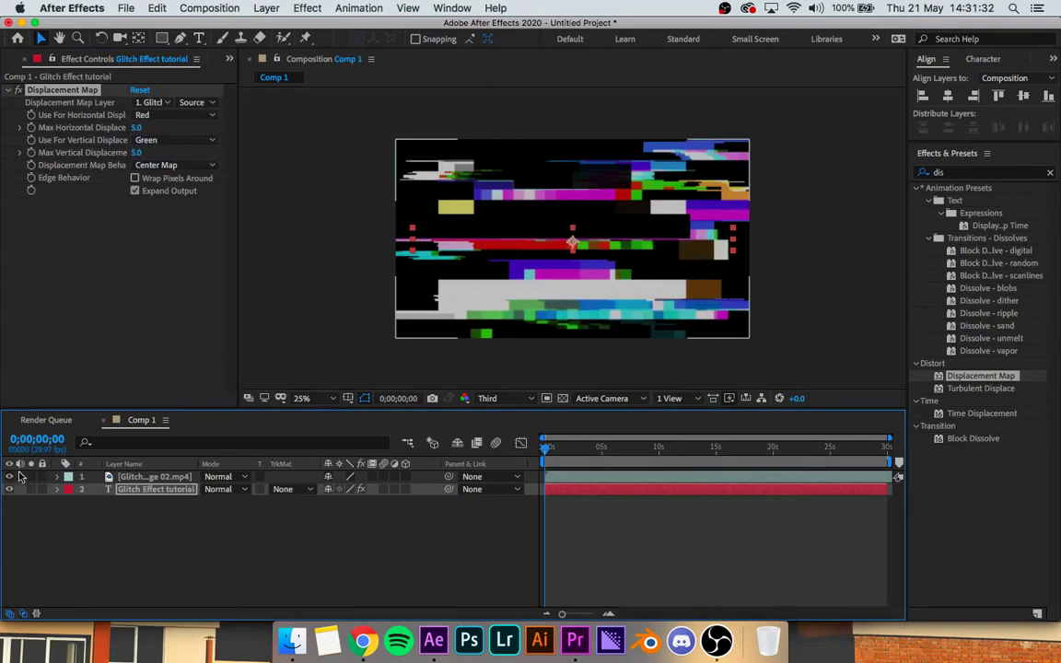
click(11, 477)
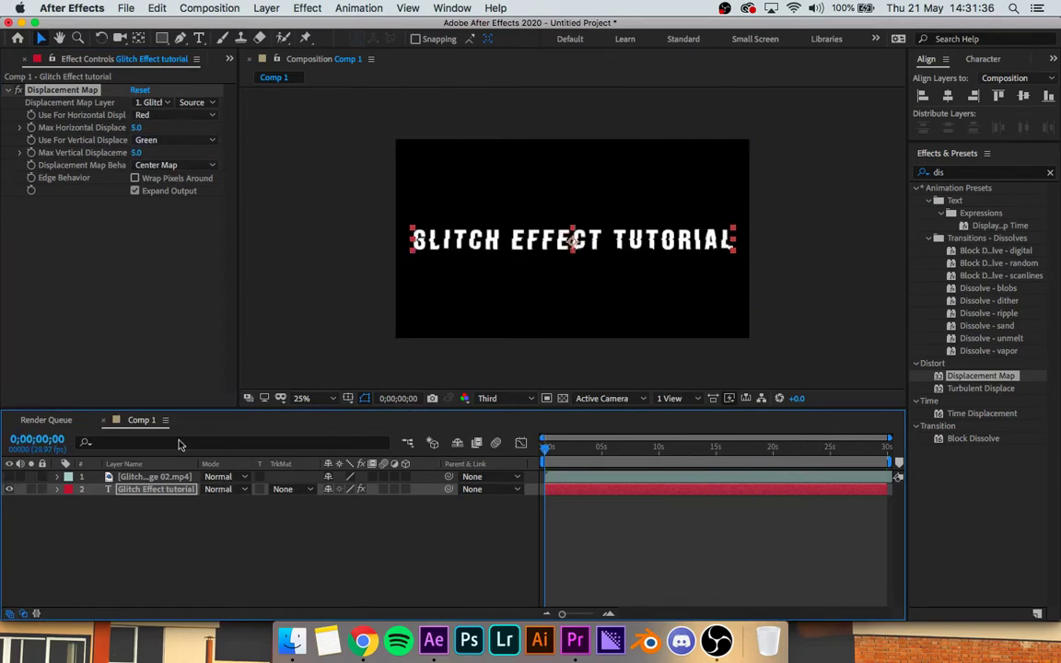
Play back the displaced title from the start of the composition twice, and return to the first frame
drag(554, 448, 536, 452)
key(space)
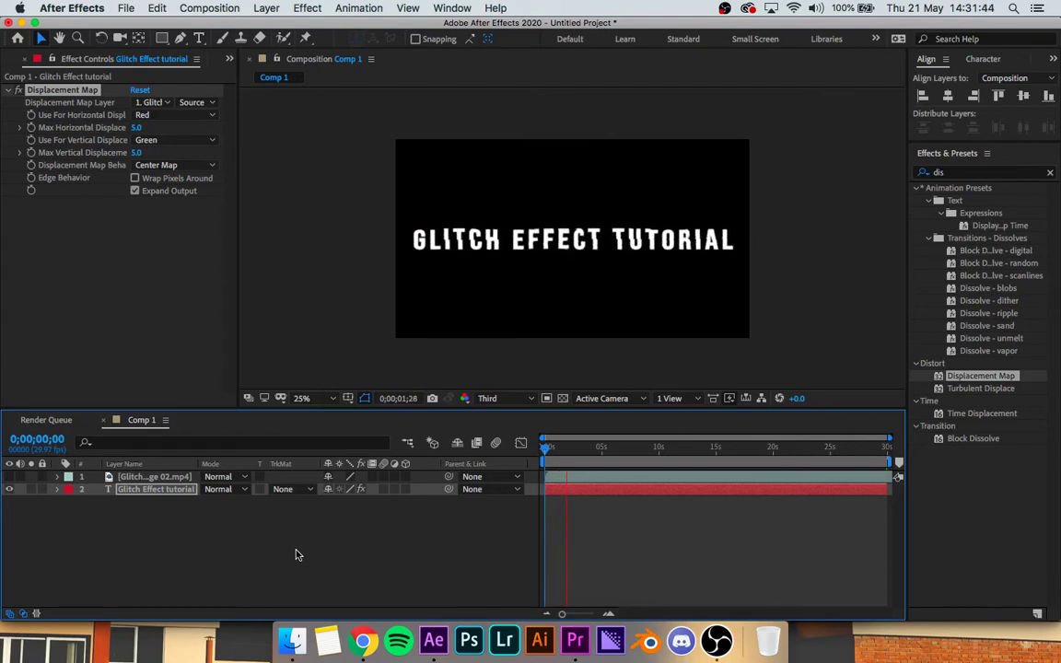
key(space)
drag(570, 446, 482, 443)
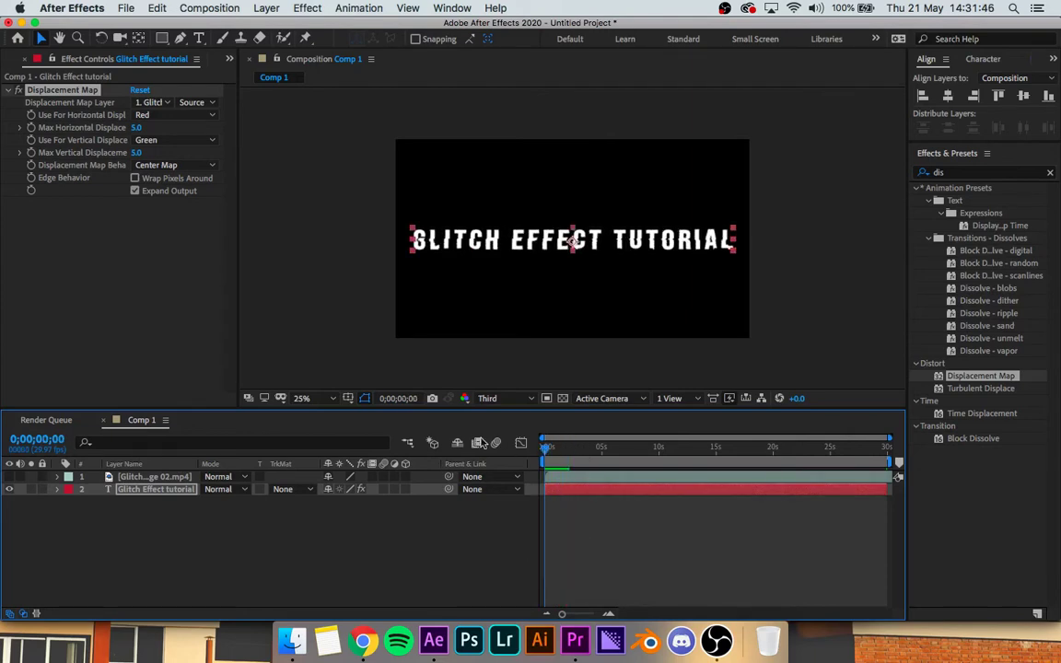
key(space)
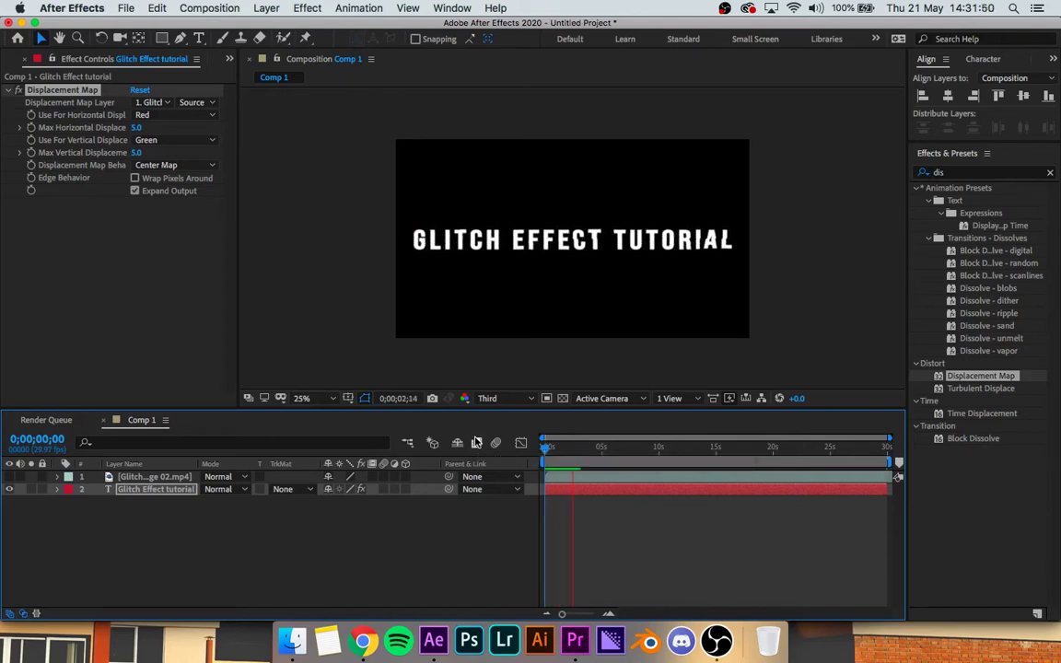
key(space)
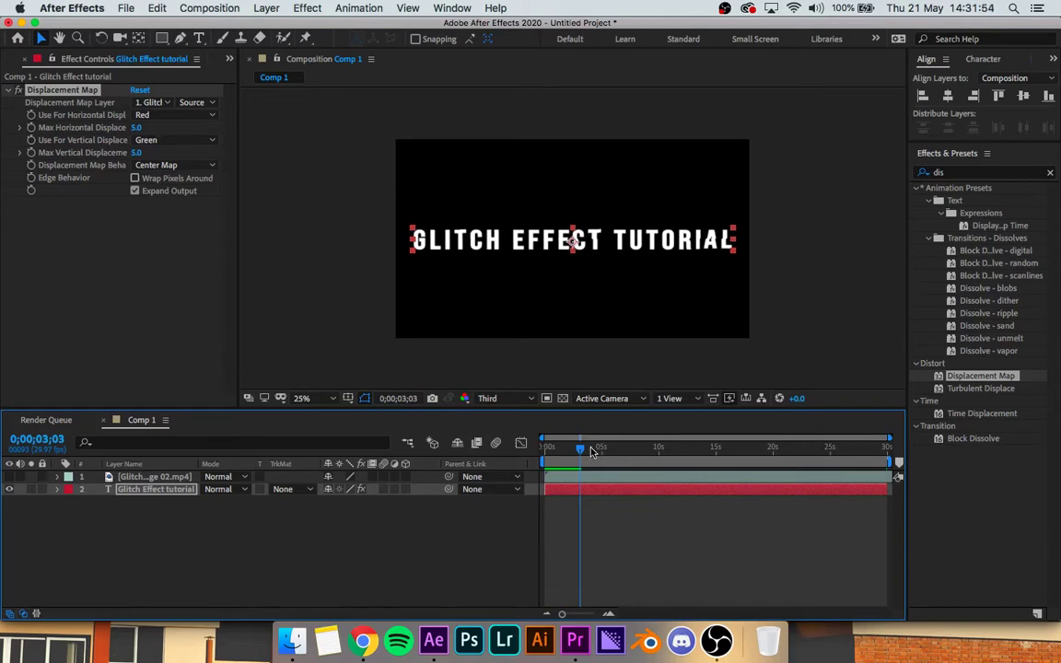
key(Home)
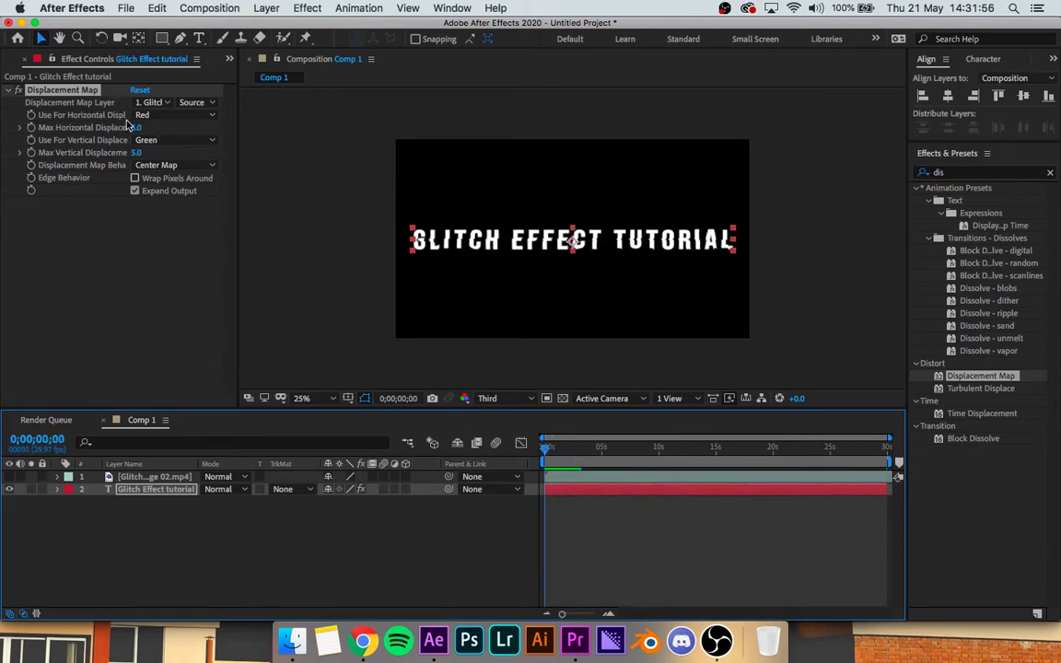
Set the Displacement Map's maximum horizontal displacement to 43 and maximum vertical displacement to 48
drag(135, 127, 161, 123)
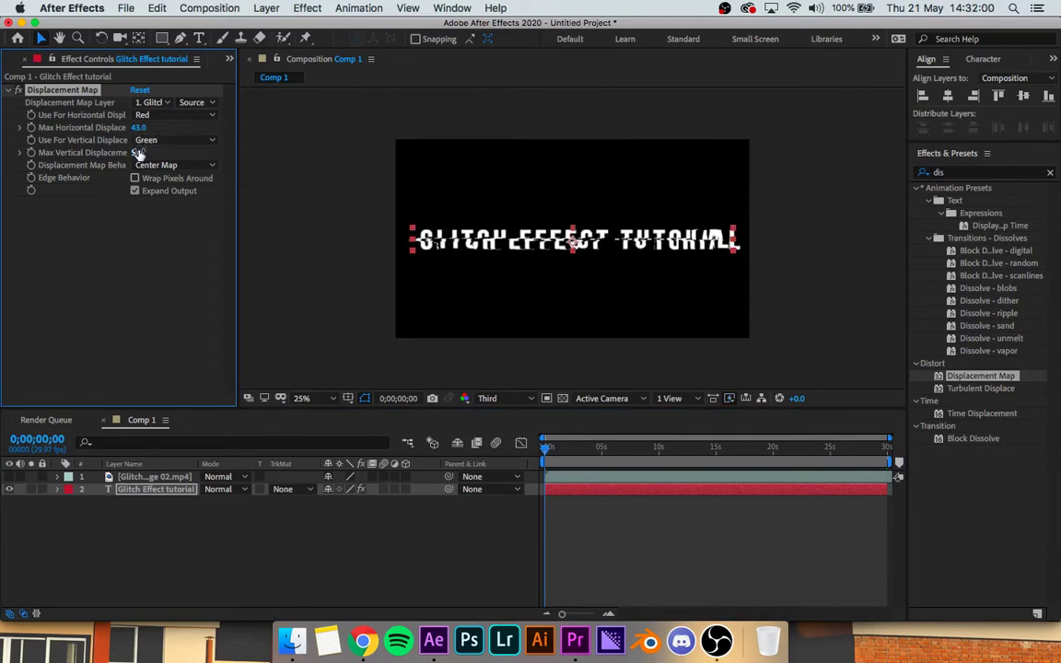
drag(141, 151, 167, 150)
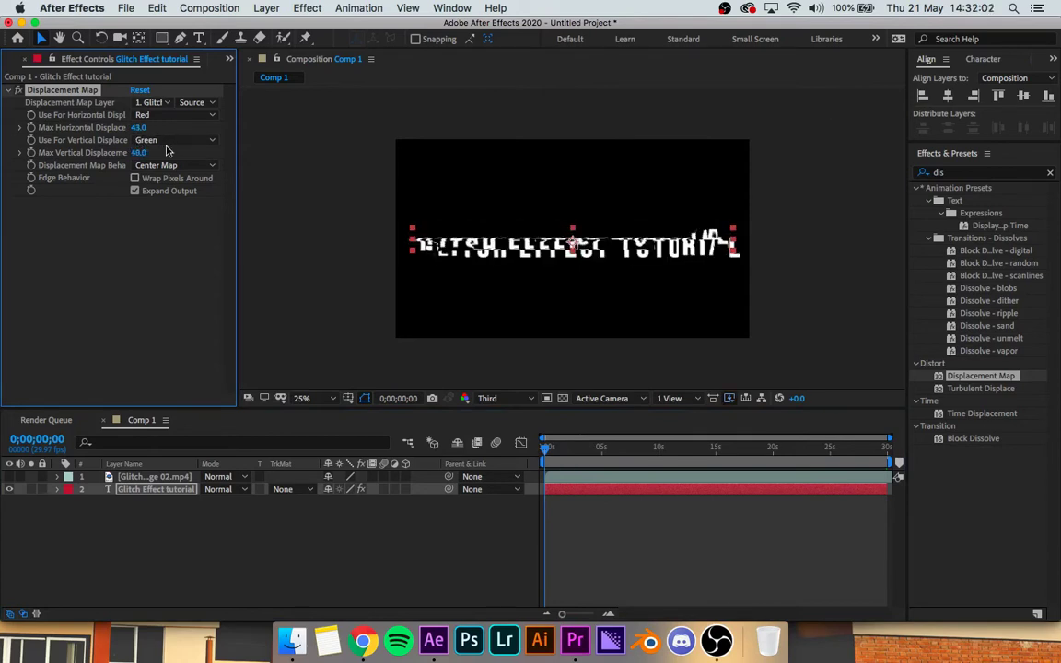
click(548, 448)
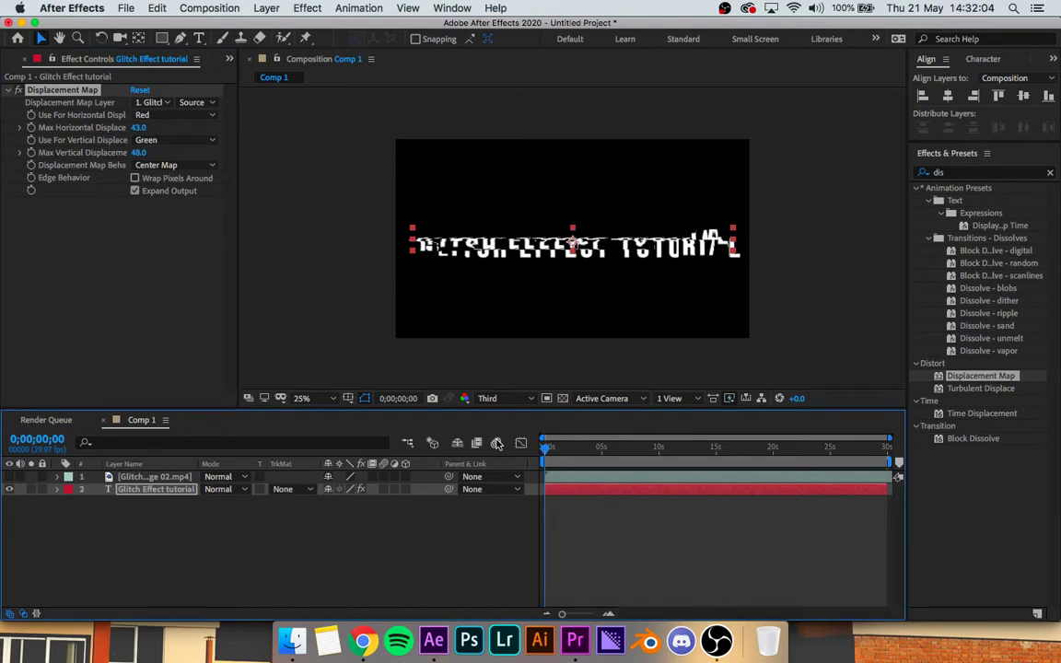
Preview the displaced title, and turn off the Displacement Map effect on the Glitch Effect tutorial layer
key(space)
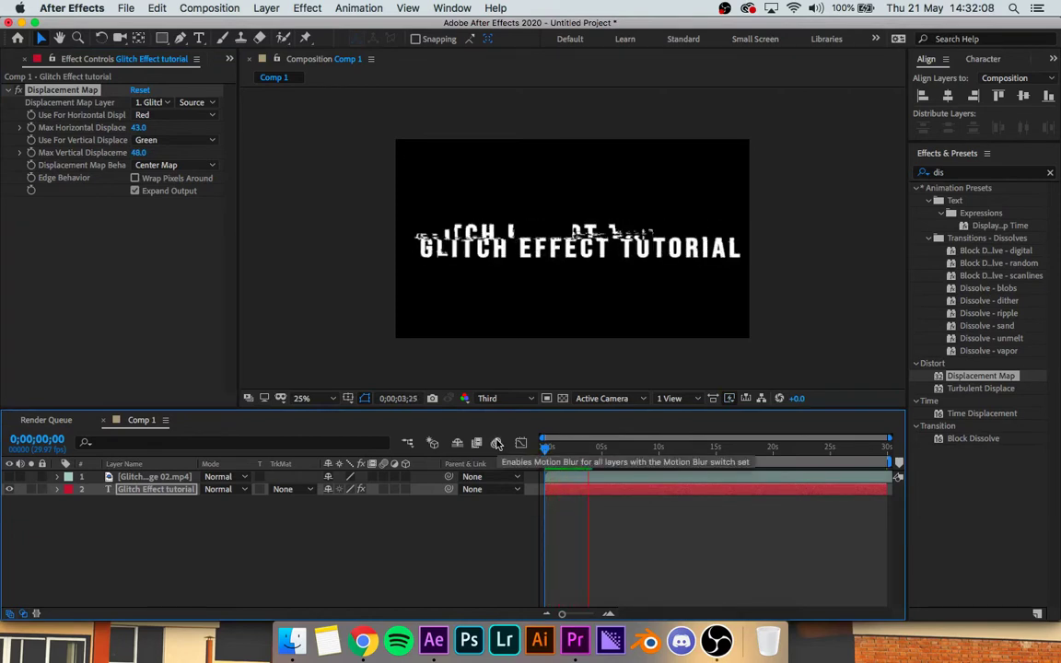
key(space)
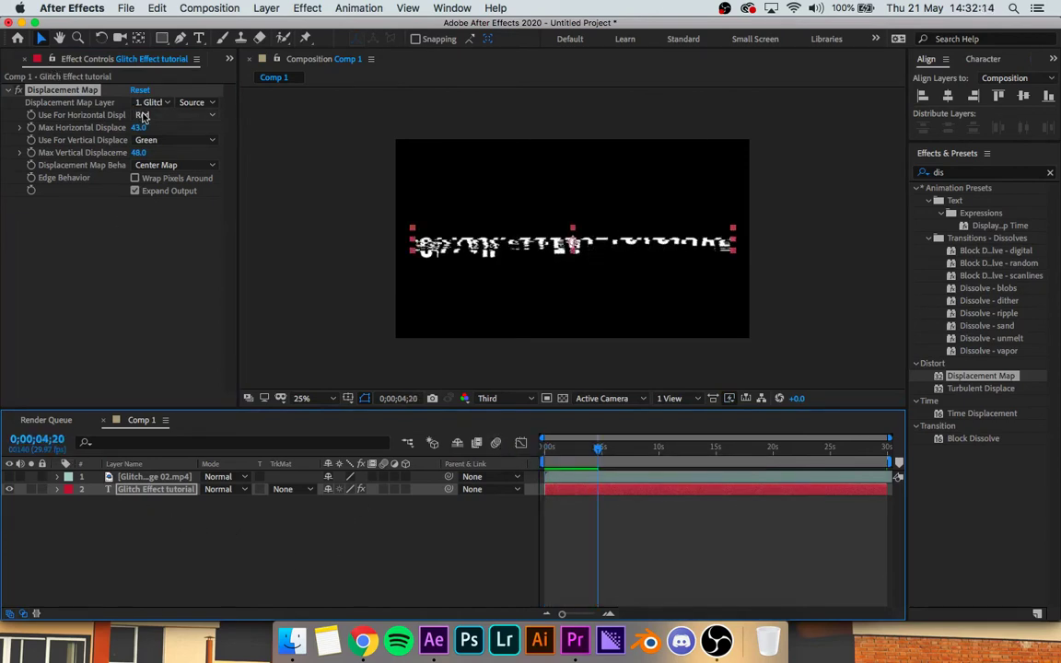
click(18, 91)
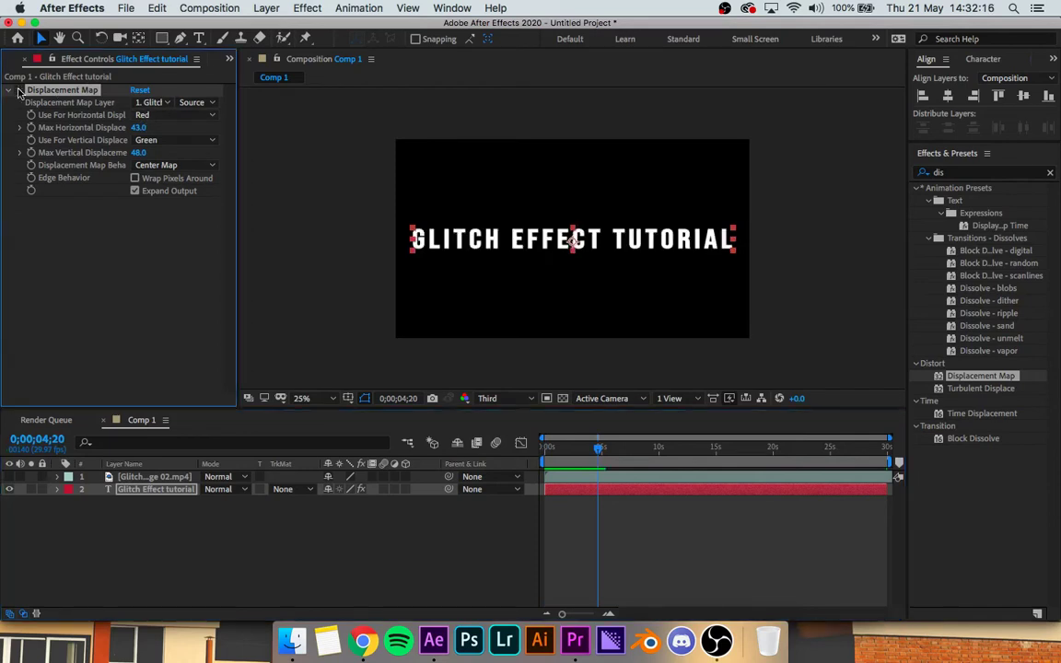
click(187, 523)
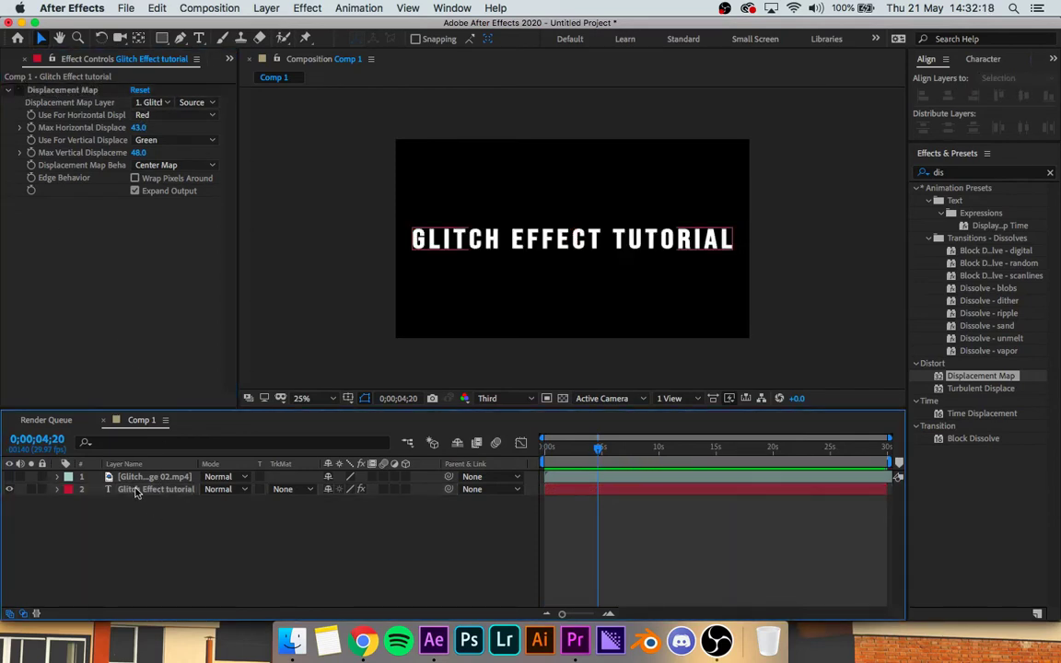
Duplicate the Glitch Effect tutorial text layer and rename the copy Glitch Effect RED
click(135, 493)
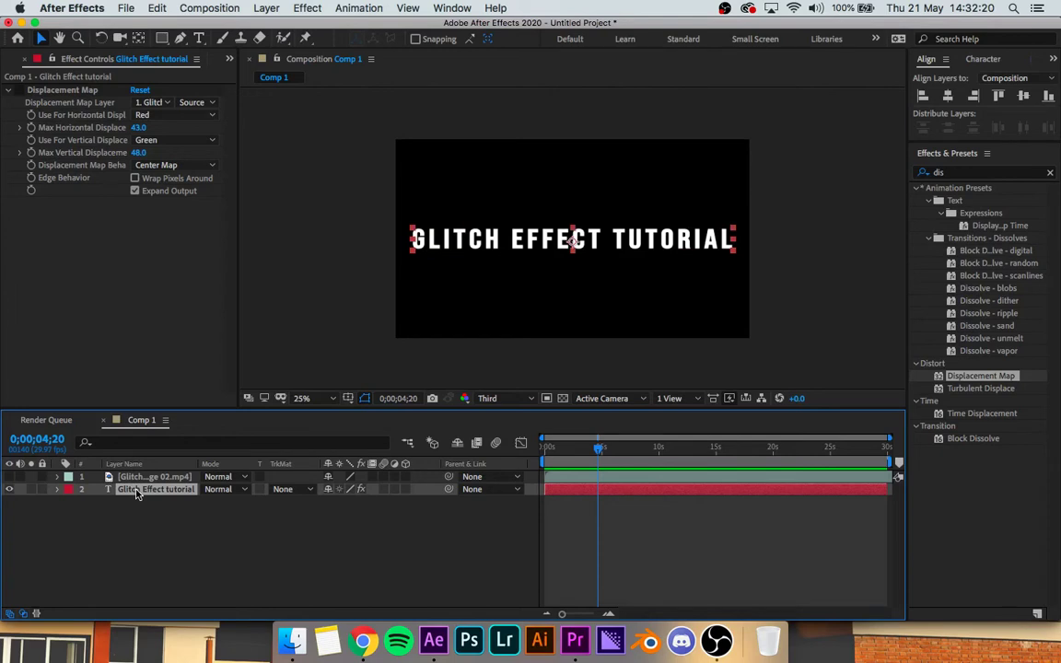
key(super+d)
right_click(135, 493)
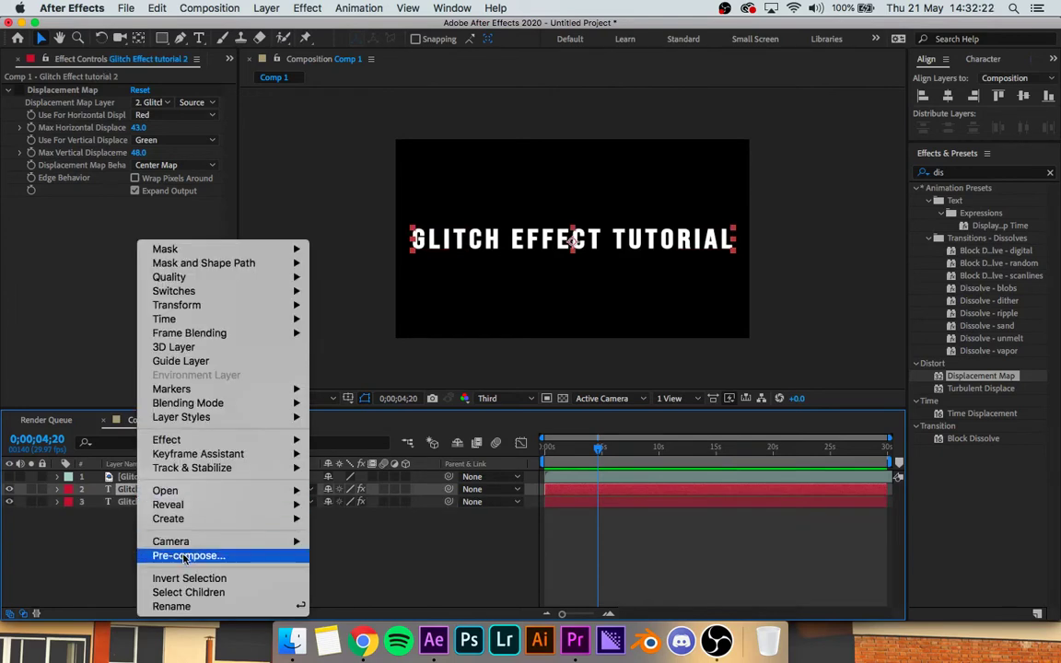
click(219, 607)
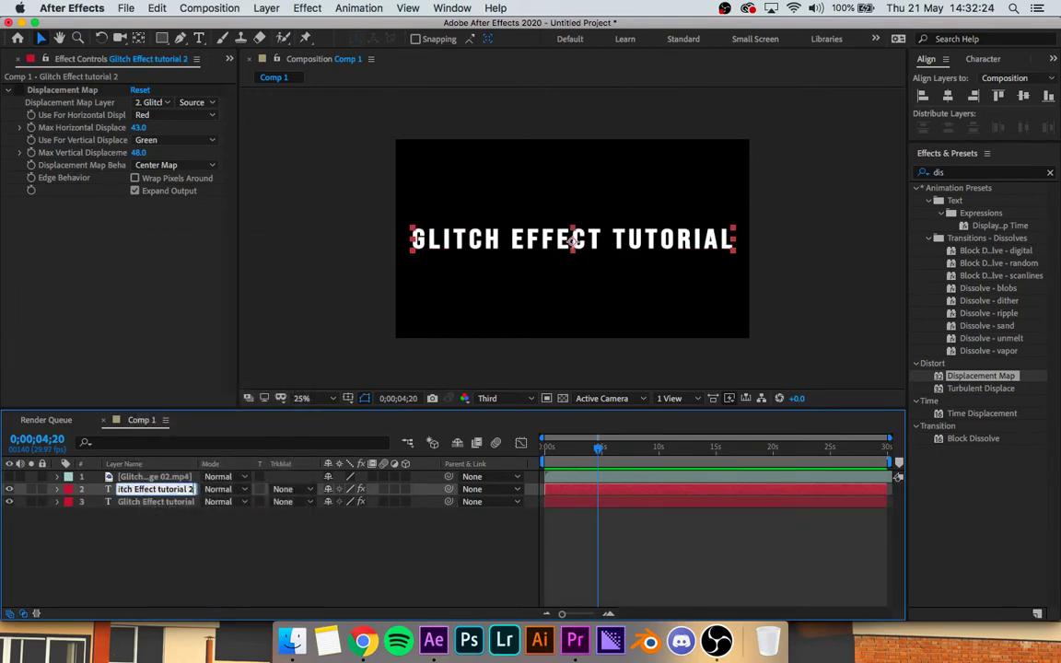
key(BackSpace)
key(BackSpace)
key(BackSpace)
key(BackSpace)
key(BackSpace)
key(Return)
Duplicate the Glitch Effect RED layer and rename the new copy Glitch Effect Blue
key(super+d)
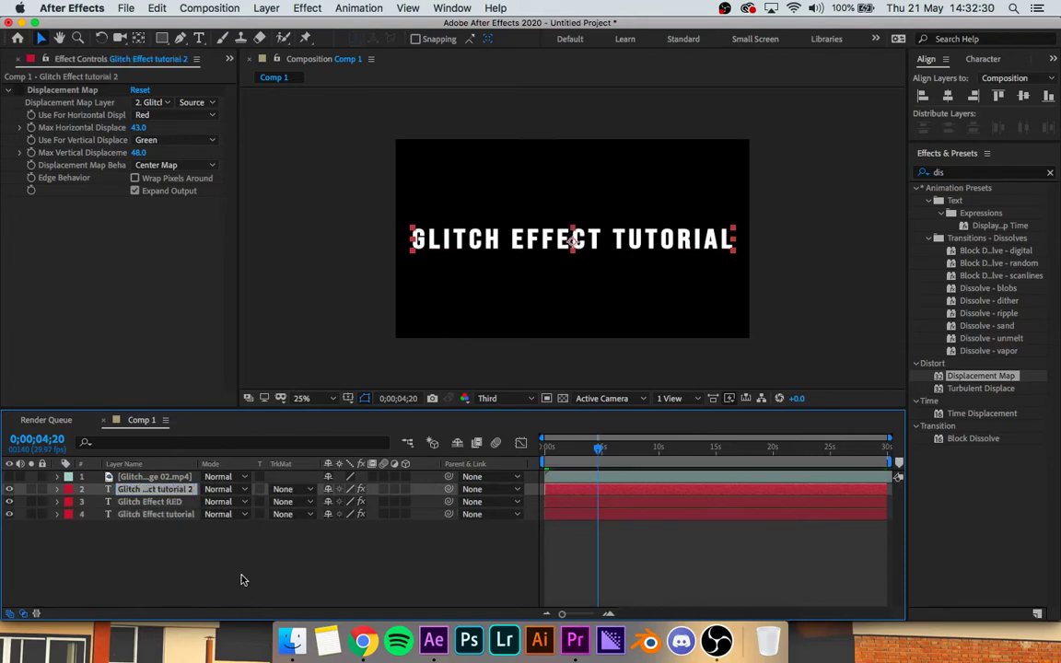
right_click(153, 489)
click(213, 605)
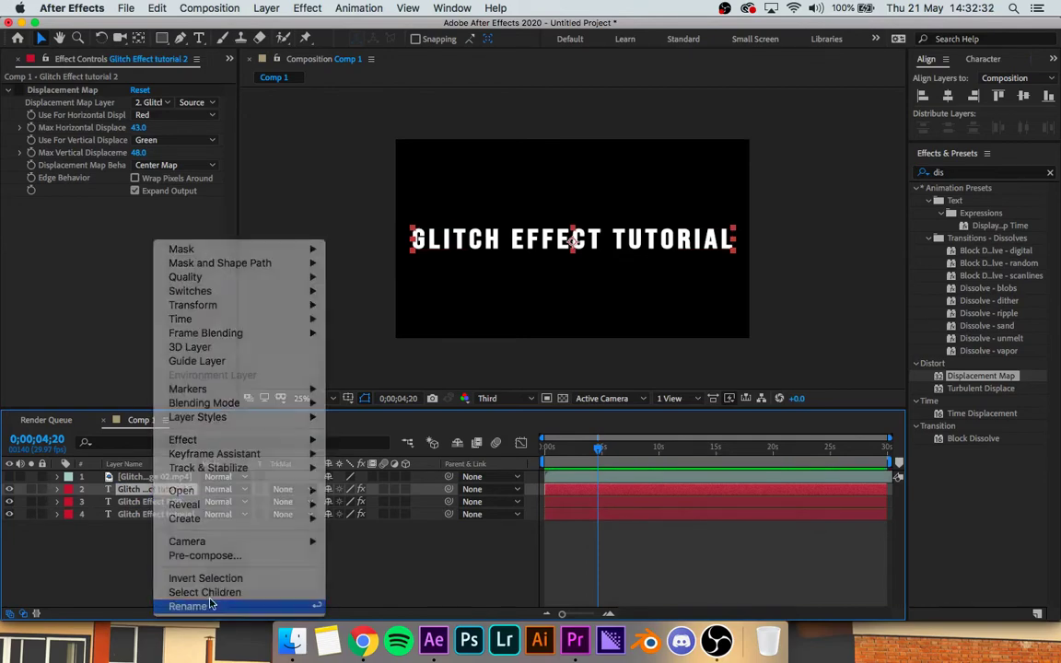
drag(169, 490, 262, 494)
text(B)
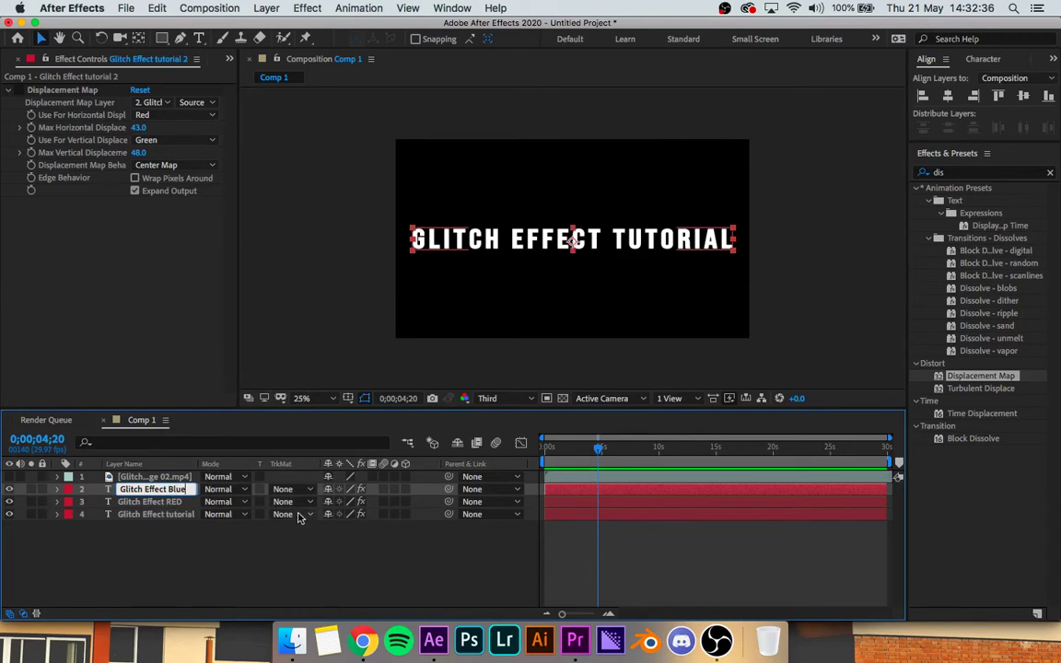
text(lue)
click(268, 568)
Move the Glitch Effect tutorial layer above its two copies, and hide every text layer except Glitch Effect Blue
mouse_move(175, 514)
mouse_down()
mouse_move(171, 490)
mouse_move(166, 500)
mouse_up()
click(161, 504)
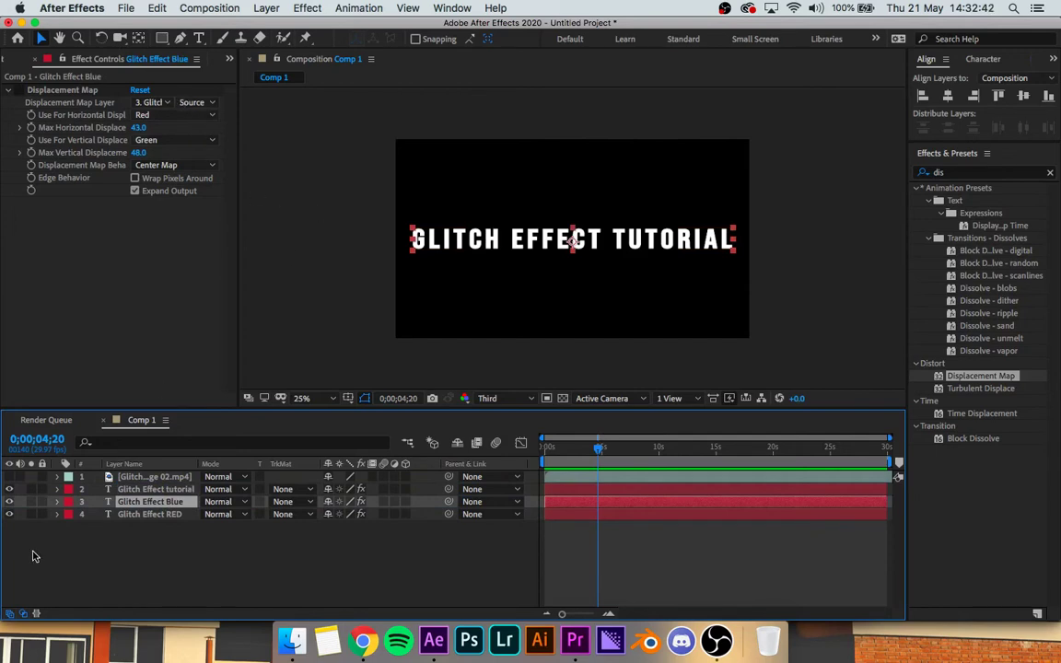
click(9, 490)
click(9, 516)
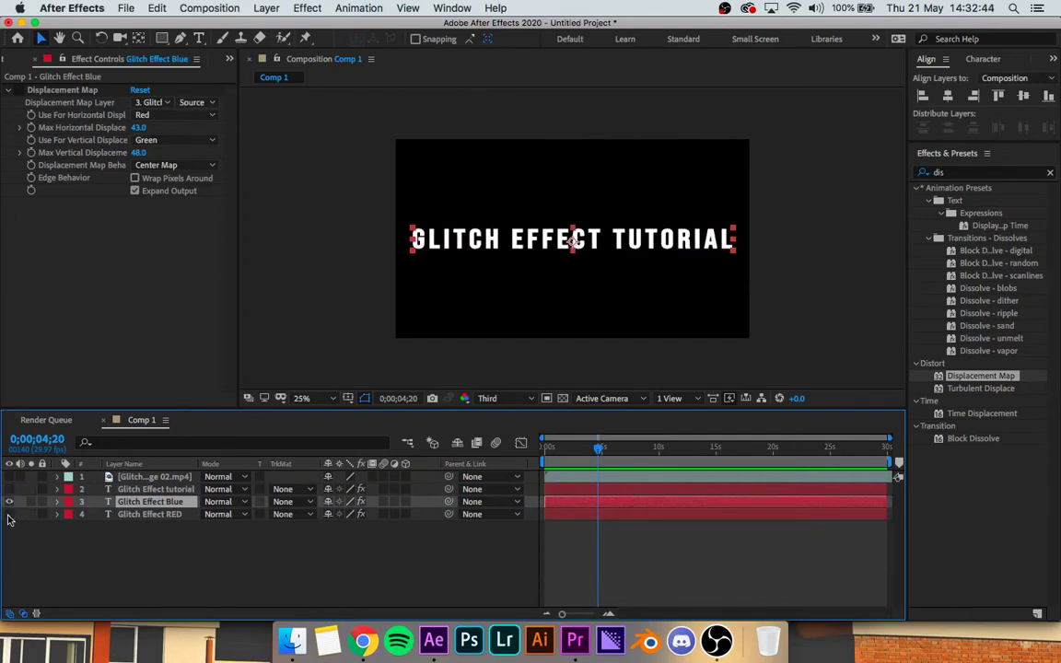
Set the fill colour of all the text in the Glitch Effect Blue layer to blue (0016FF)
double_click(434, 241)
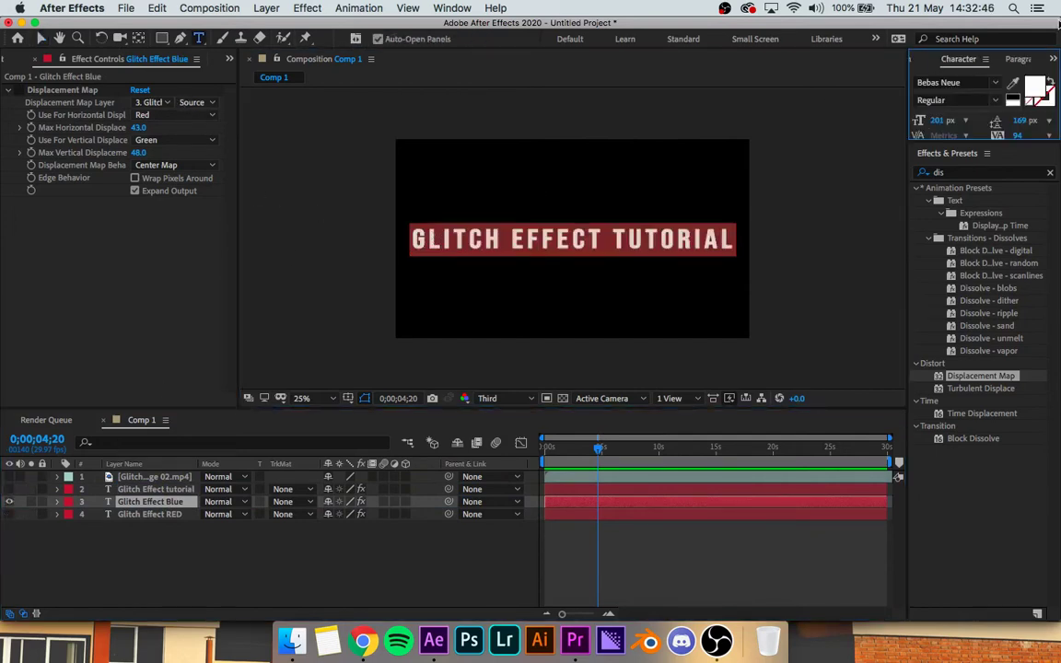
click(1029, 83)
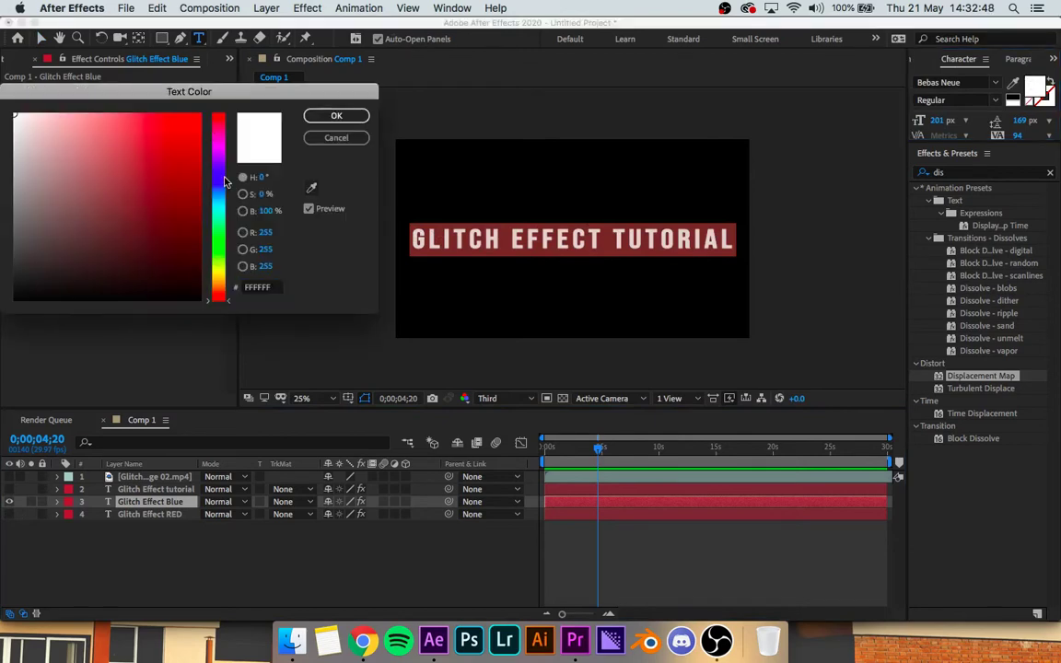
click(219, 180)
mouse_move(143, 147)
mouse_down()
mouse_move(155, 159)
mouse_move(199, 115)
mouse_up()
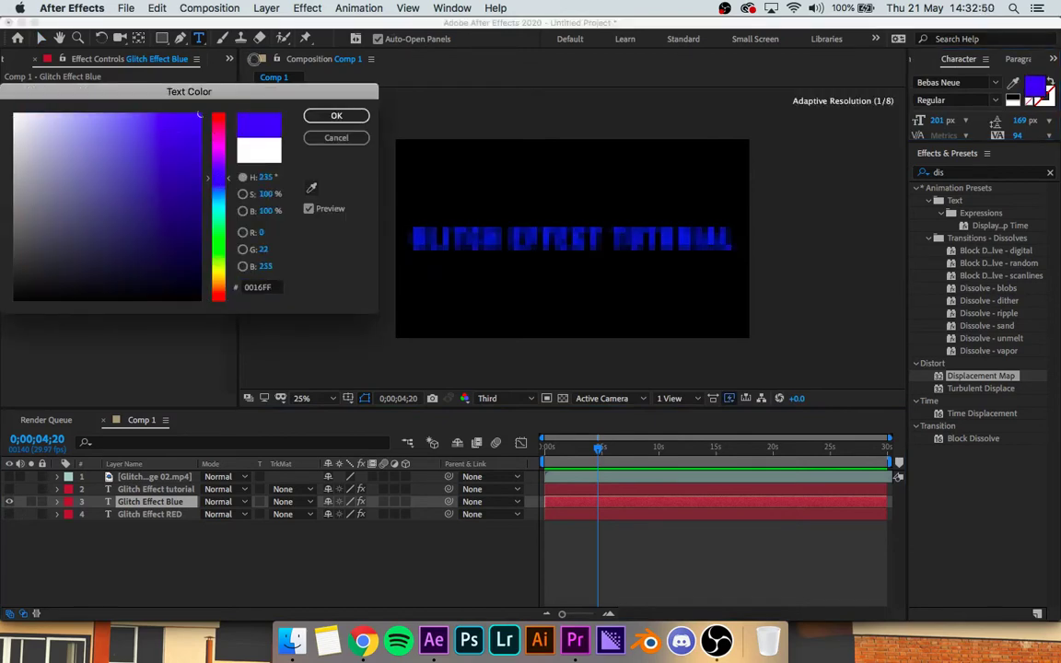
click(336, 115)
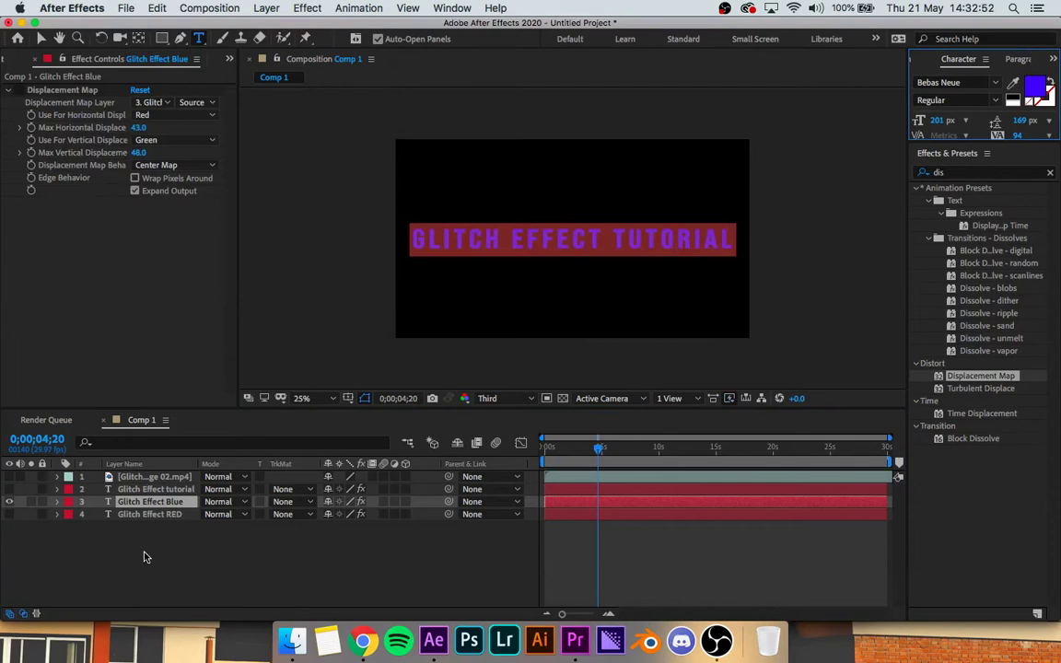
Show the Glitch Effect RED layer instead of the blue one, and set its text fill colour to red (FF0000)
click(9, 501)
click(9, 514)
click(446, 235)
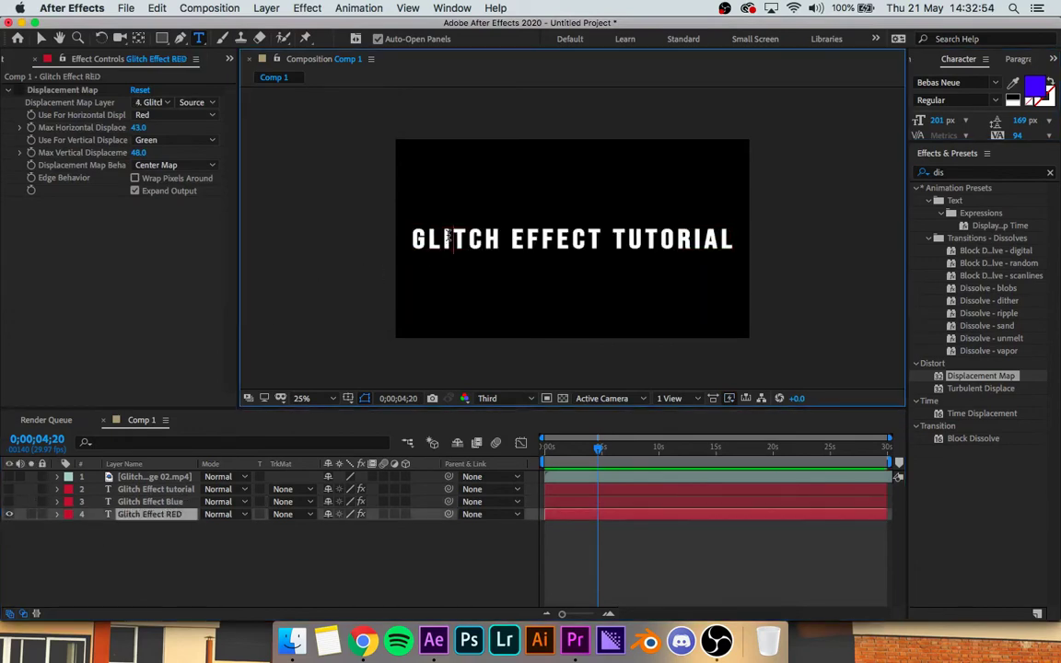
double_click(447, 235)
triple_click(447, 235)
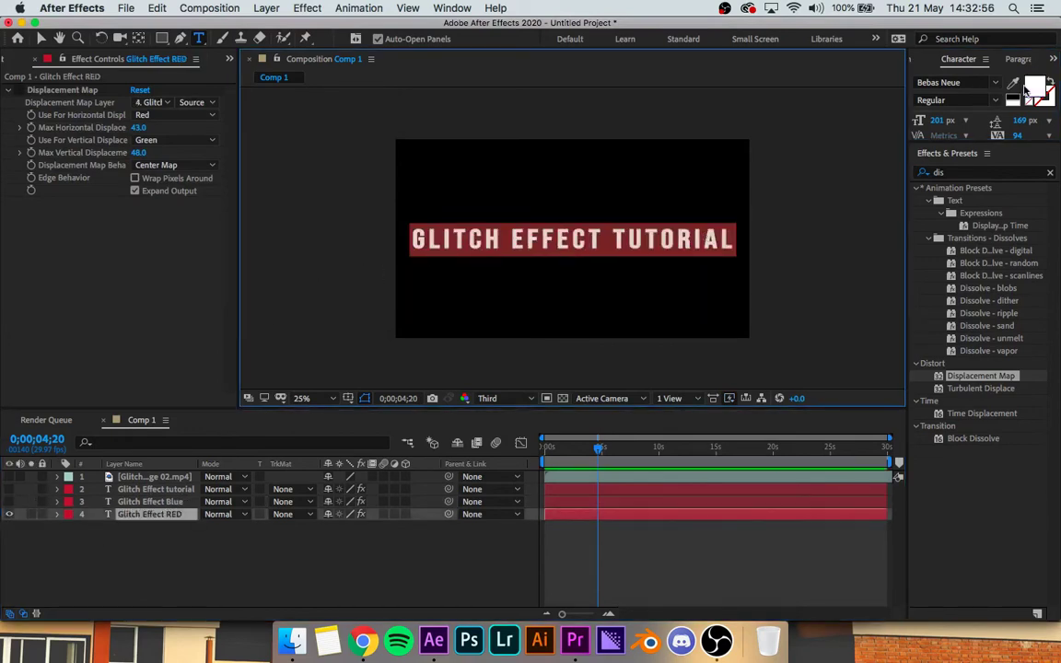
click(1032, 87)
click(1034, 86)
drag(190, 137, 289, 57)
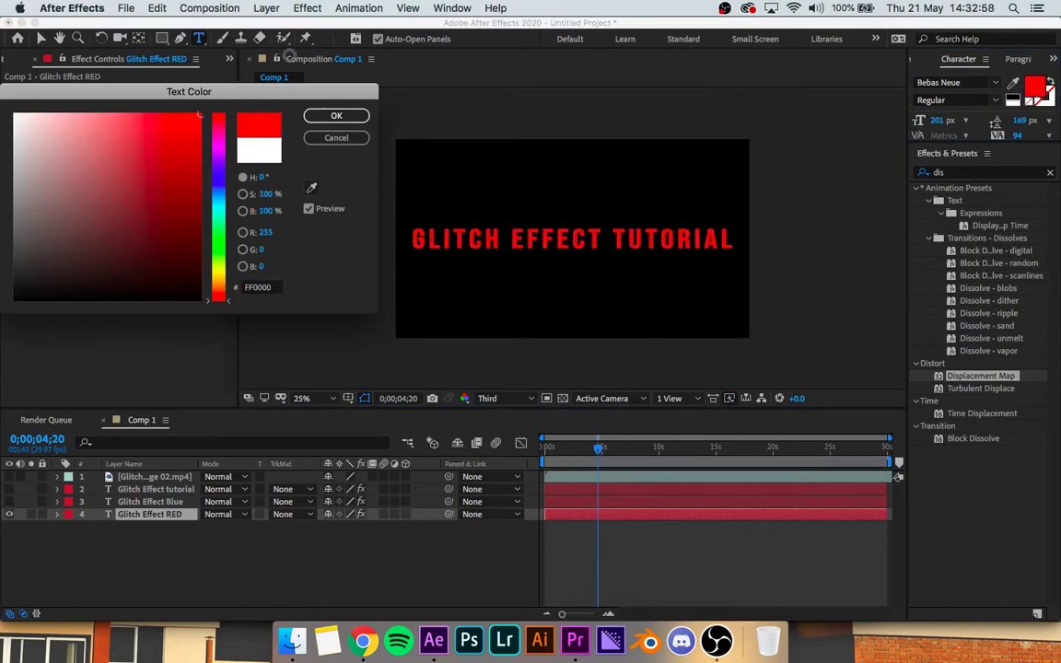
click(328, 115)
click(83, 566)
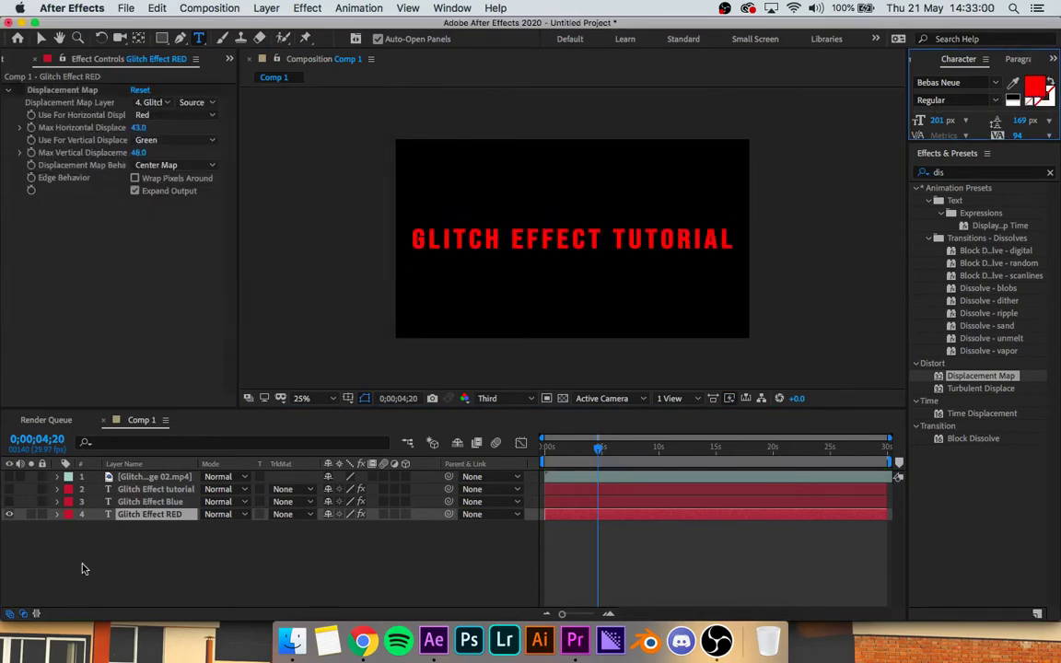
Show the Glitch Effect Blue and Glitch Effect tutorial layers, nudging the blue text slightly right and the red text slightly left
click(8, 503)
click(8, 502)
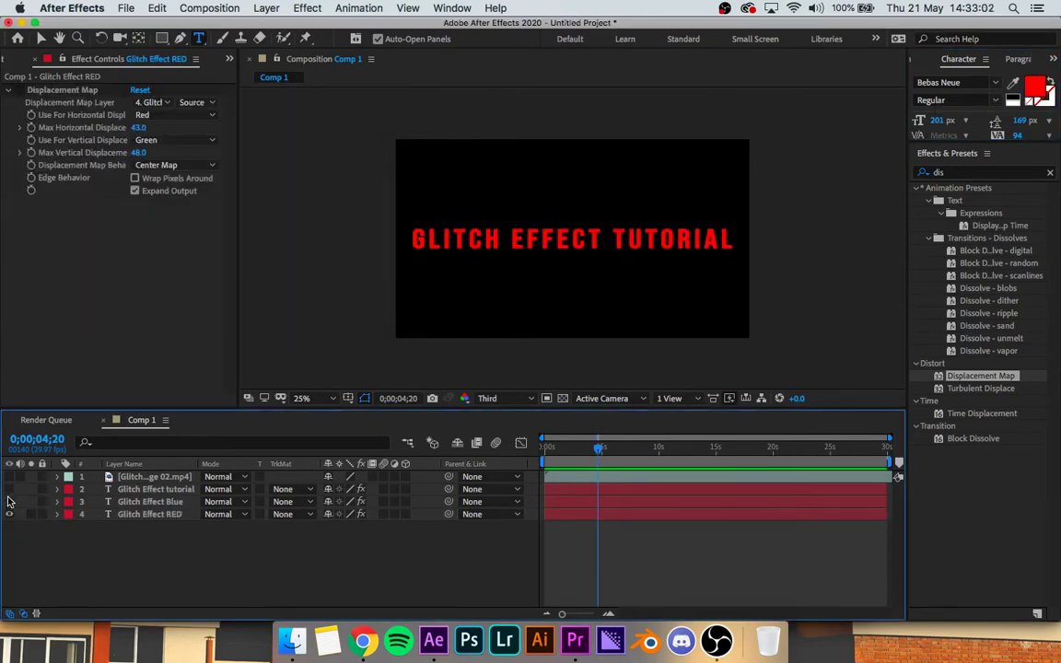
click(157, 503)
click(9, 502)
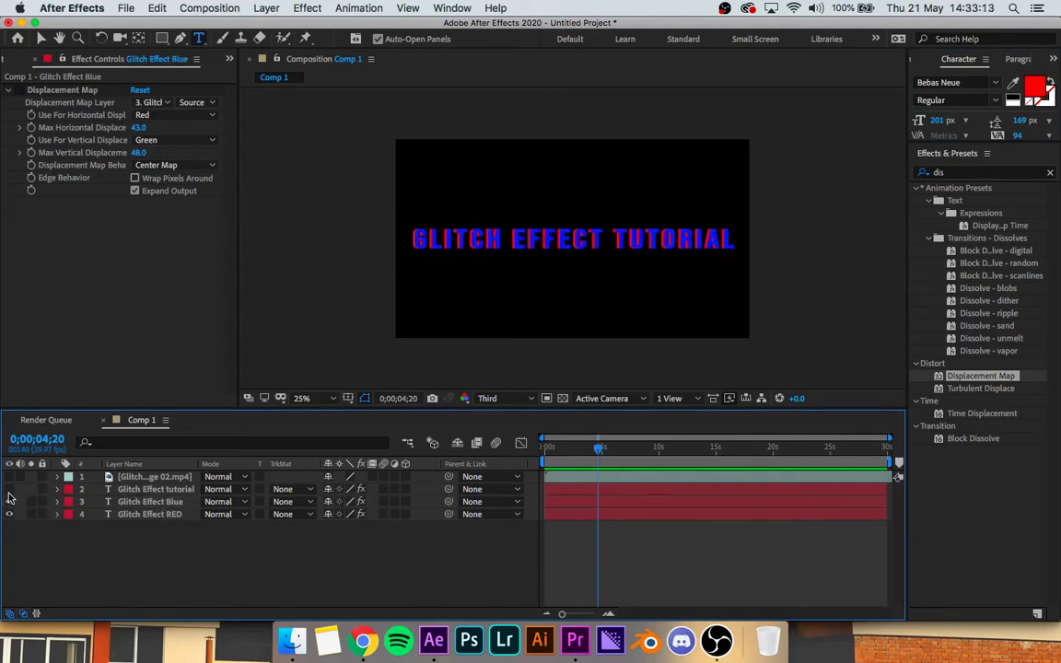
click(8, 489)
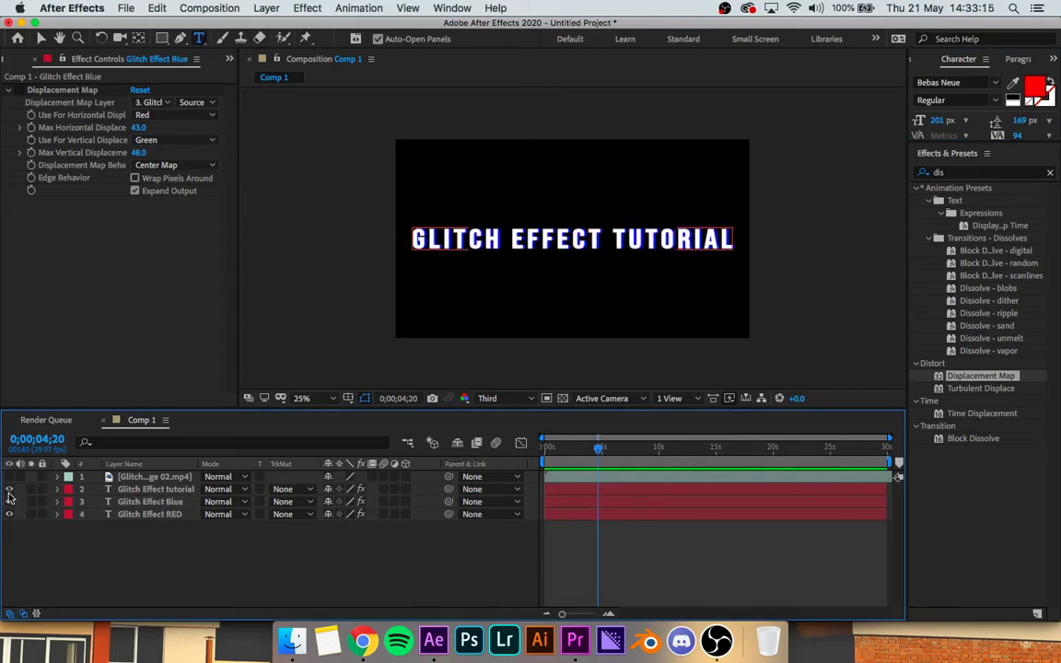
click(164, 503)
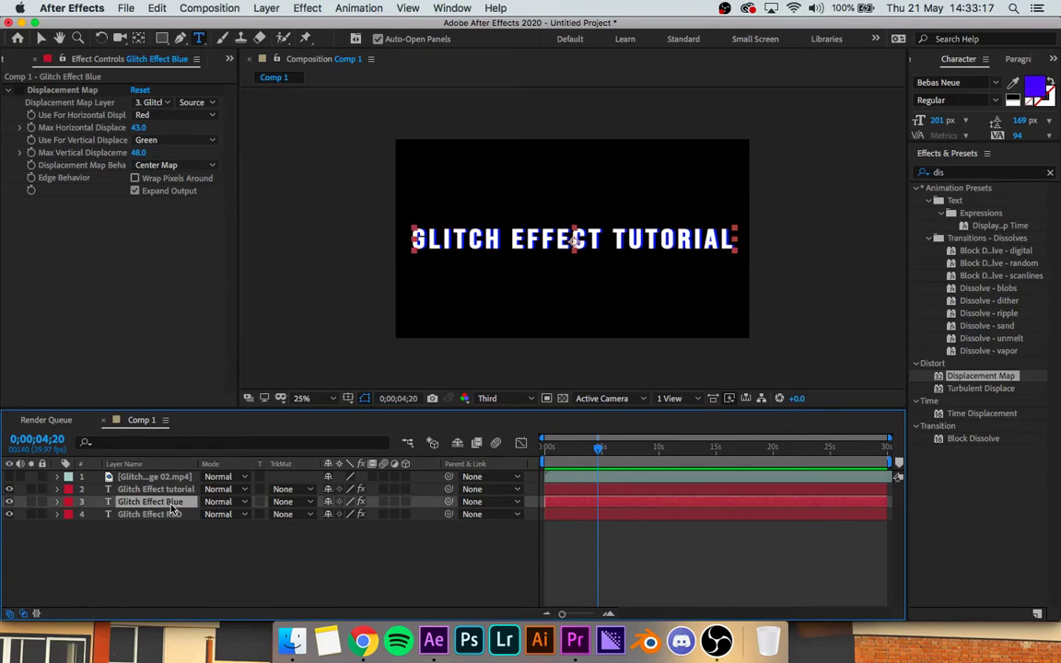
click(151, 514)
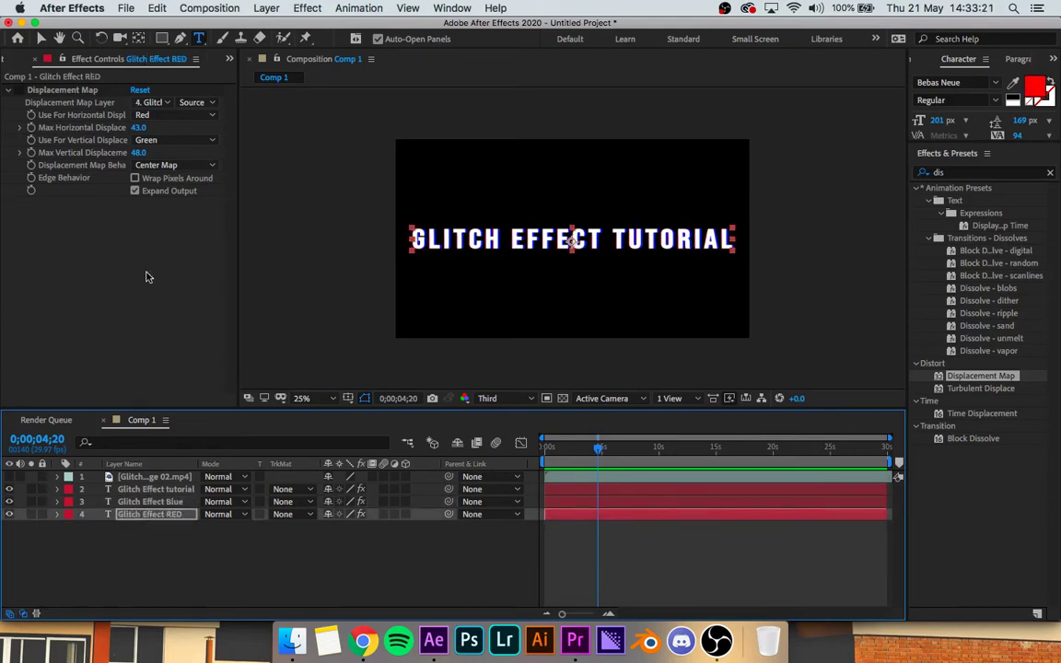
Turn on the Displacement Map on the Glitch Effect RED layer and set its vertical displacement channel to Red
click(20, 91)
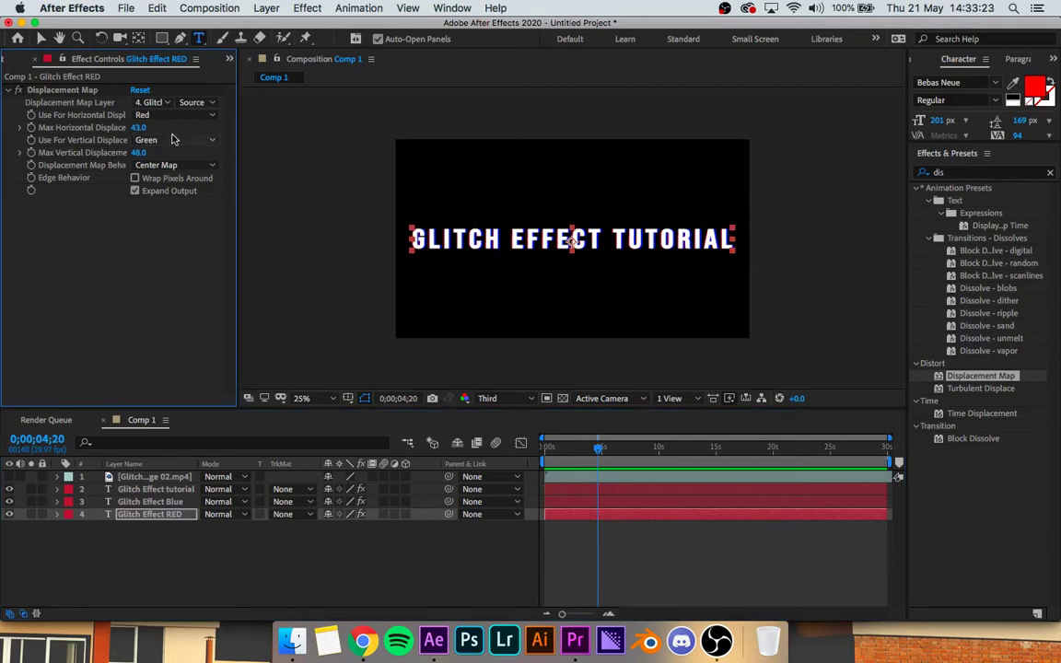
click(171, 140)
click(171, 157)
Set both the horizontal and vertical displacement channels of the Glitch Effect Blue layer's Displacement Map to Blue
click(159, 506)
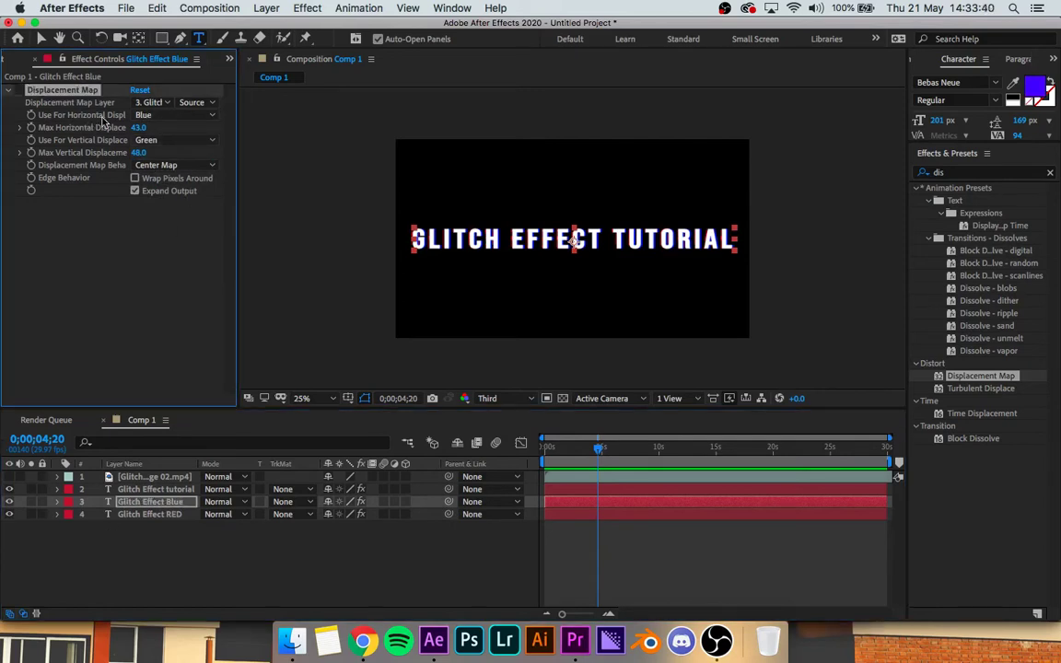
click(145, 140)
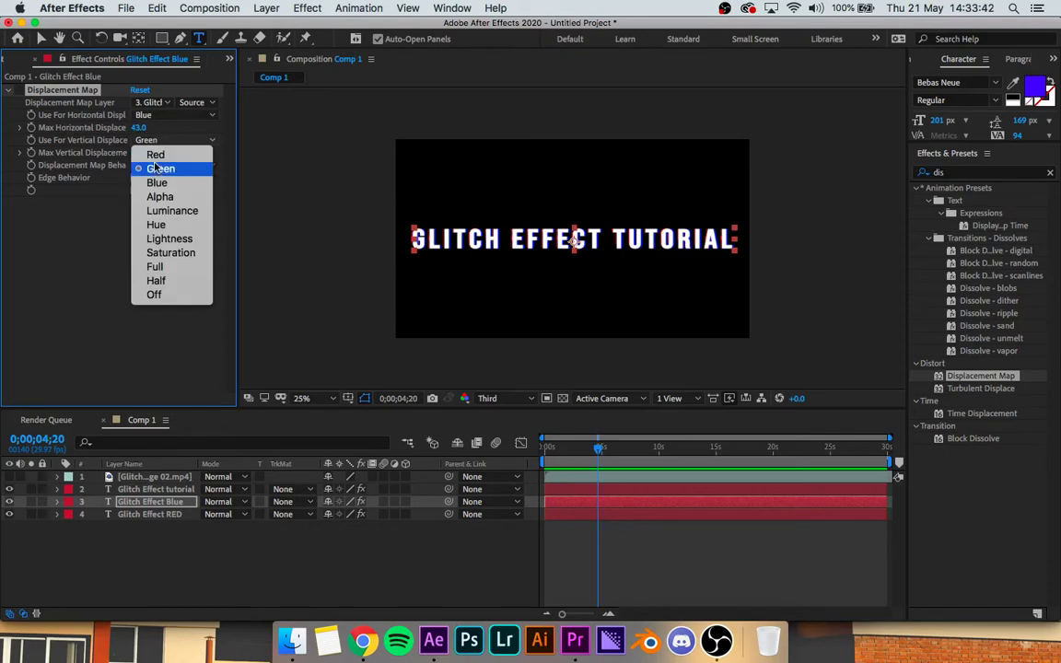
click(156, 182)
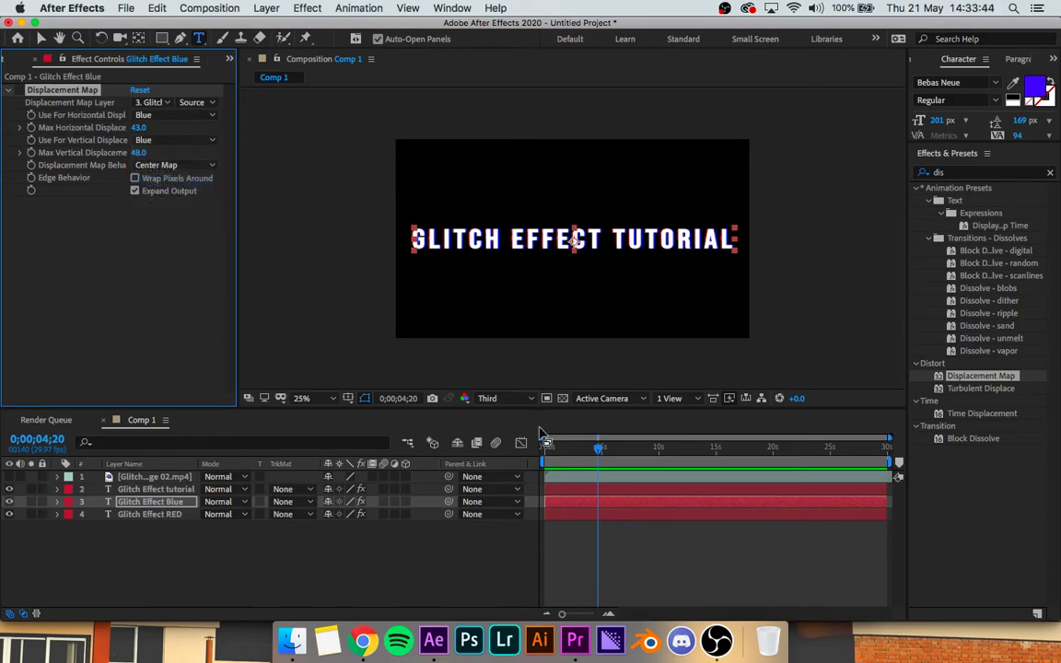
Turn on the Displacement Map on the Glitch Effect Blue and Glitch Effect tutorial layers, and play back the result from the first frame
click(541, 449)
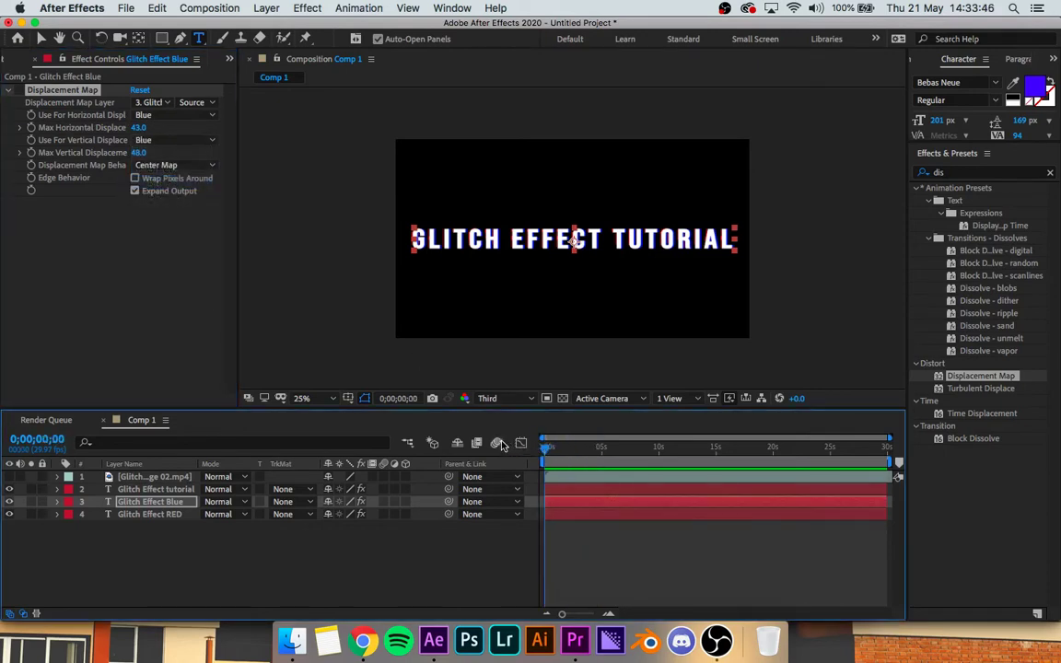
click(18, 91)
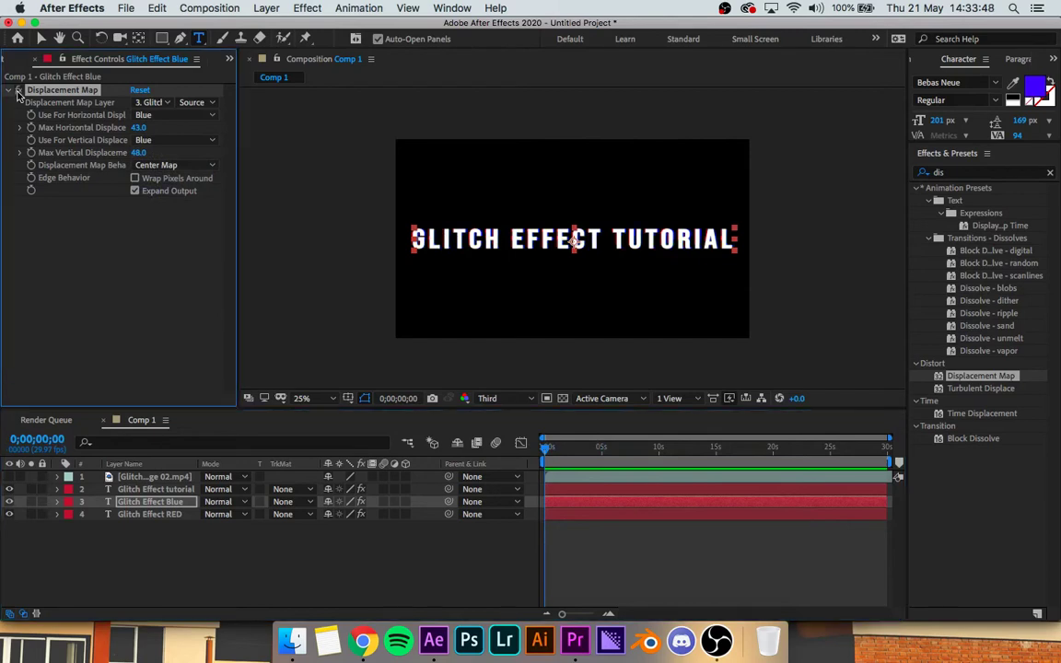
key(Return)
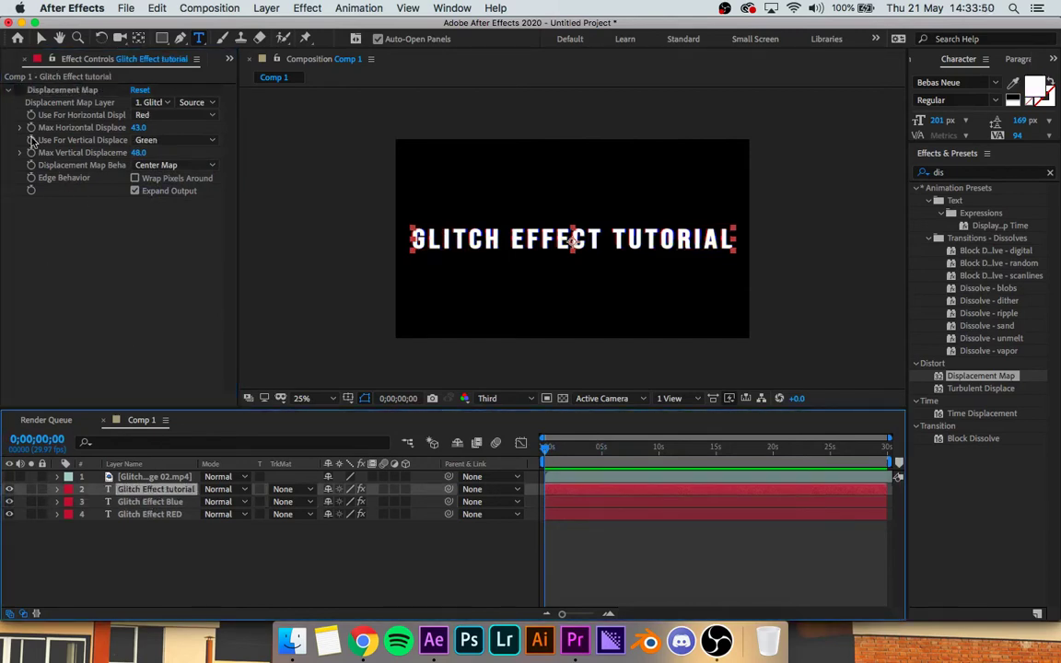
click(18, 91)
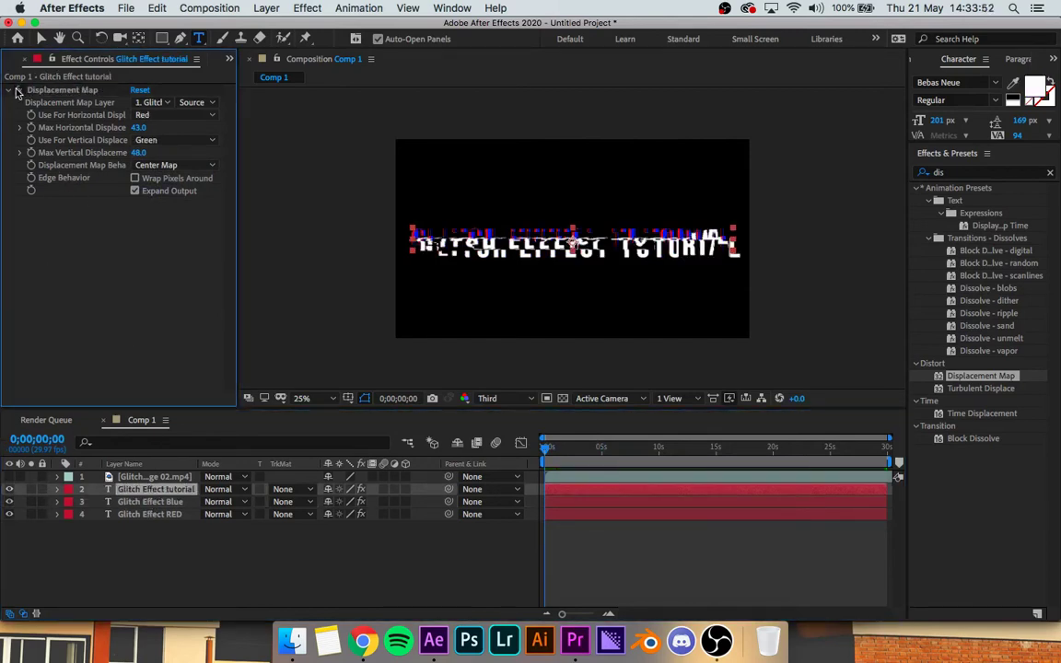
click(148, 515)
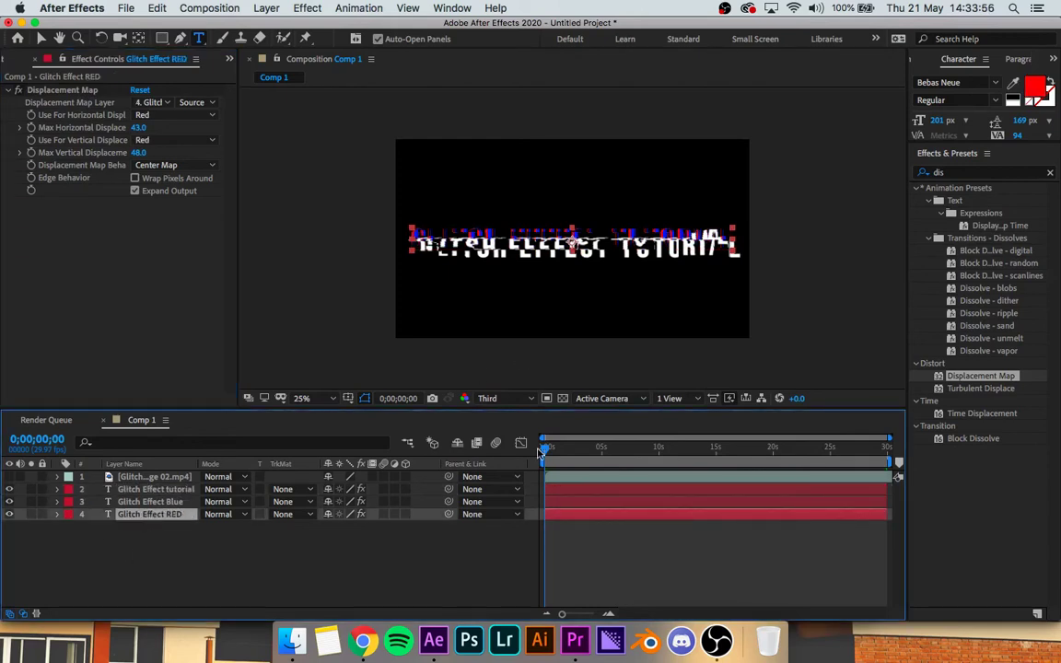
key(space)
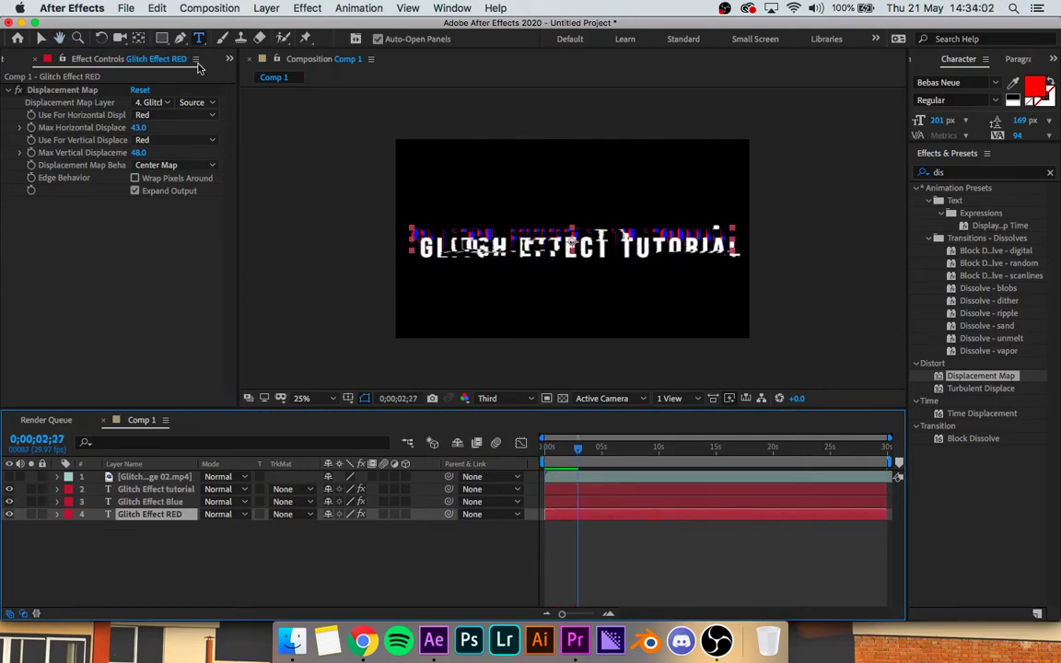
Examine the Glitch Effect tutorial layer's Displacement Map settings and play back the composition from the first frame
click(141, 490)
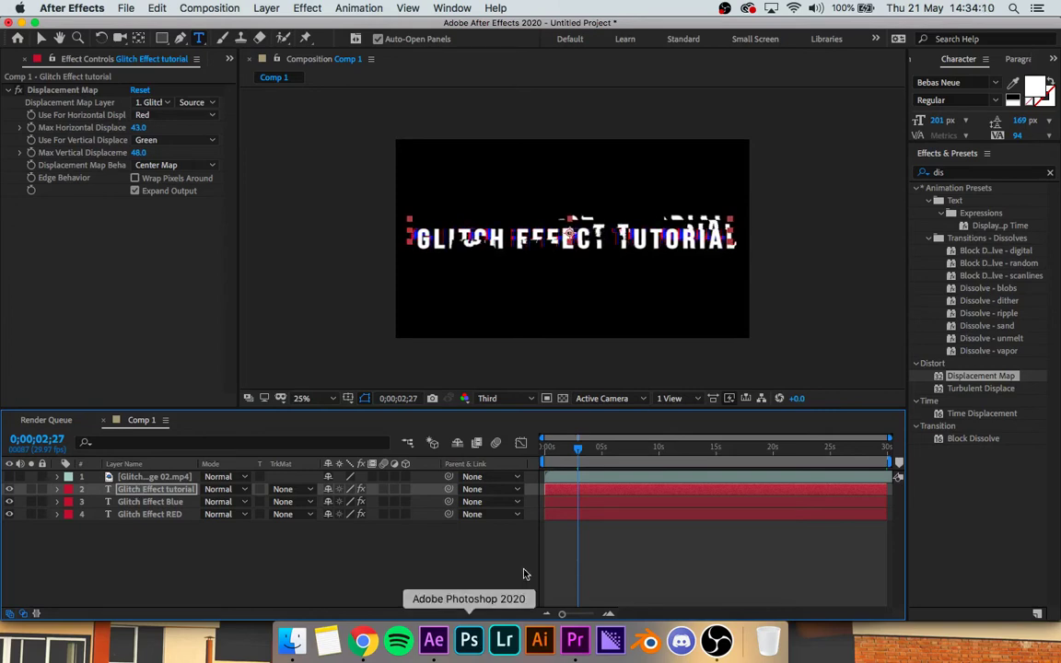
drag(578, 456, 487, 445)
key(space)
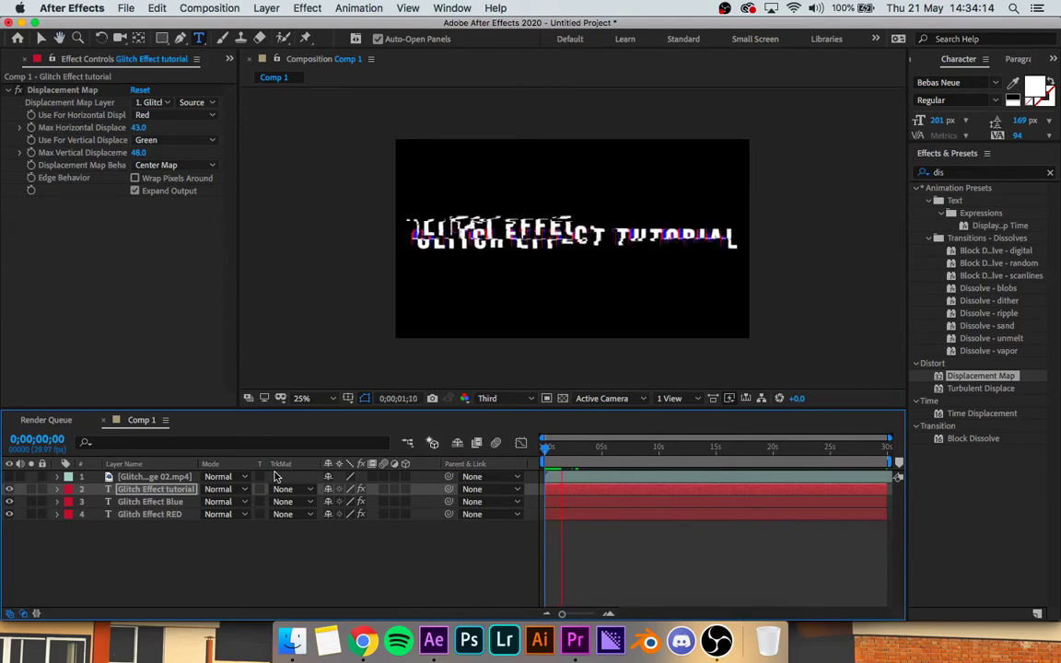
Set the Glitch Effect Blue layer's displacement map layer to Glitch Background Free HD Footage 02.mp4
click(150, 501)
click(149, 102)
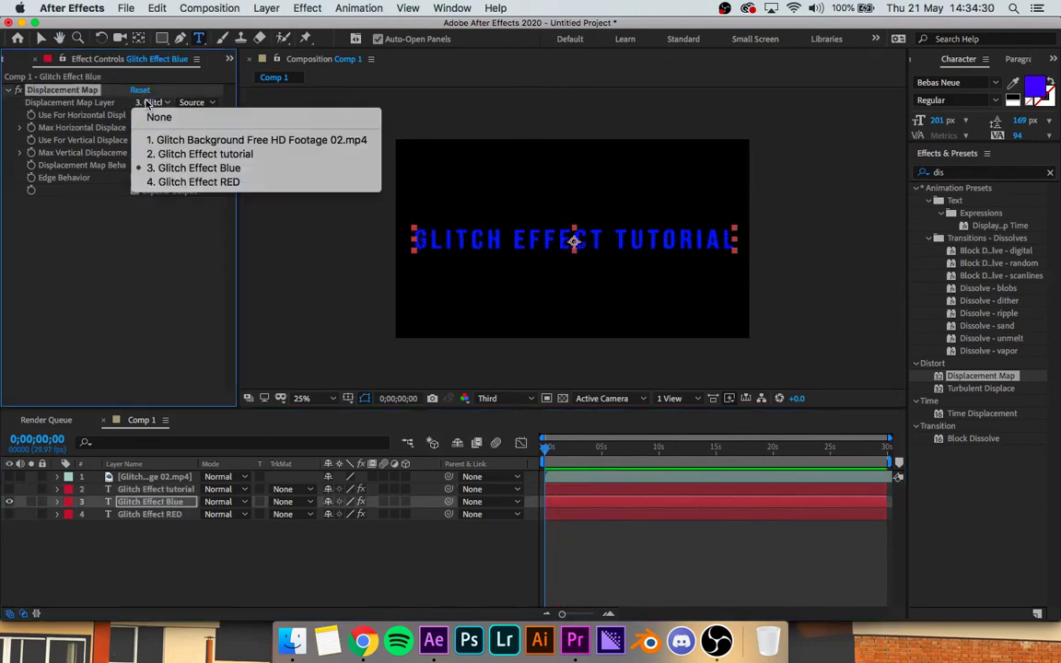
click(169, 143)
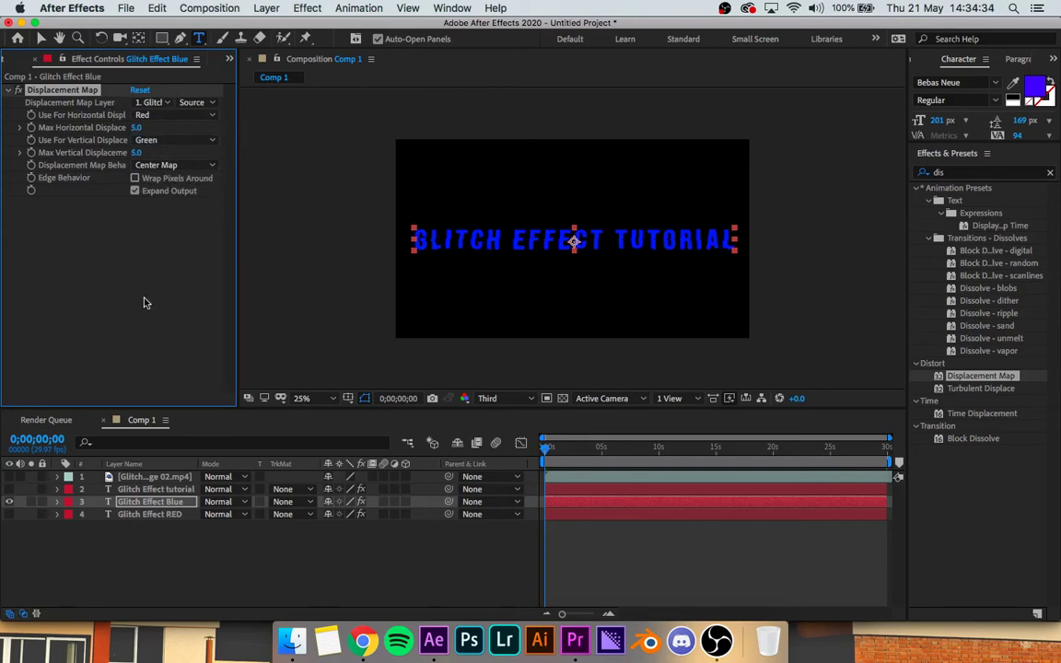
Set the Glitch Effect RED layer's displacement map layer to Glitch Background Free HD Footage 02.mp4
click(150, 514)
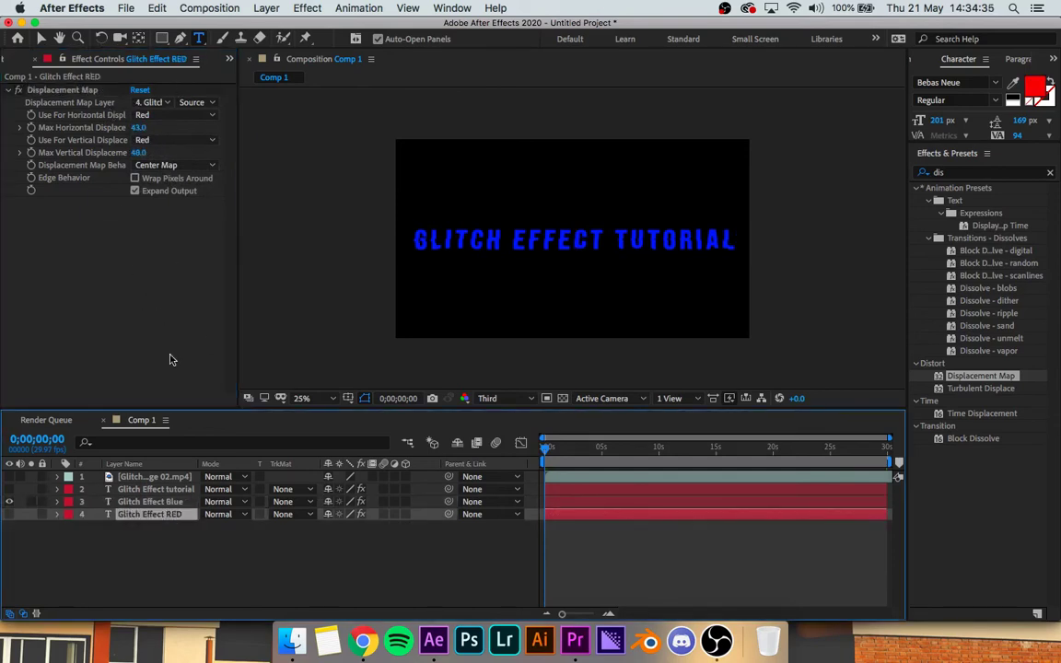
click(160, 102)
click(164, 141)
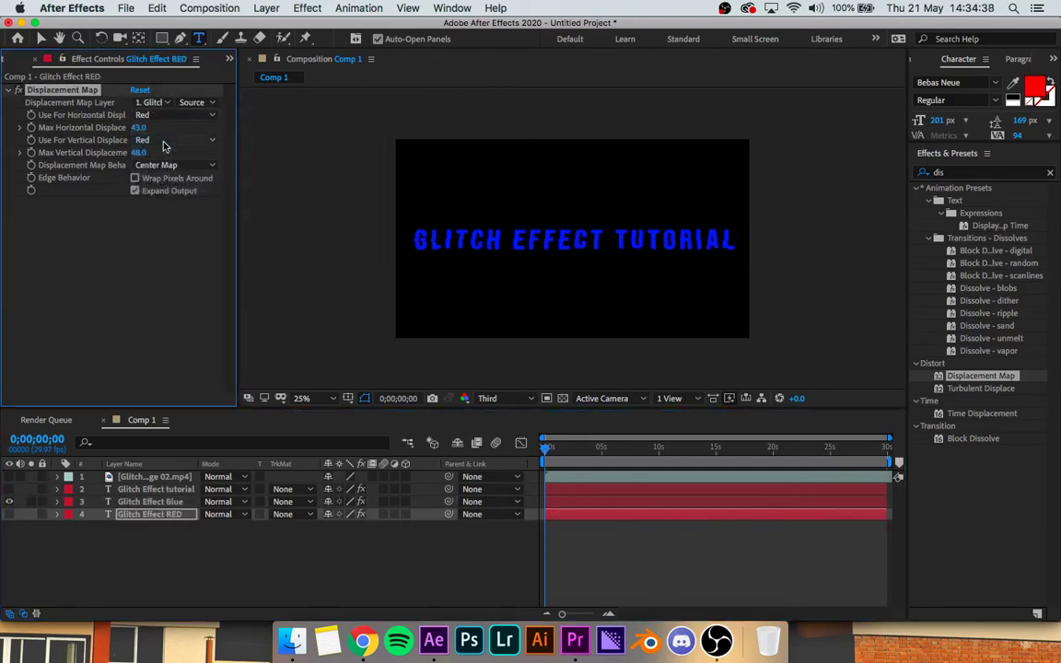
Show the Glitch Effect RED and Glitch Effect tutorial layers and play back the combined glitch
click(10, 513)
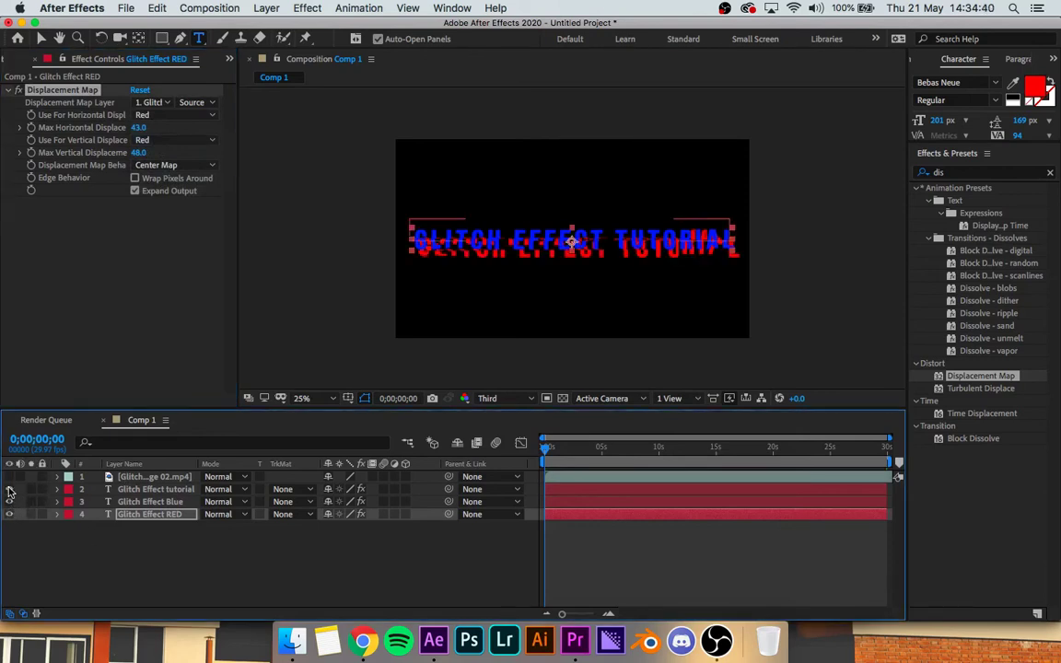
click(9, 489)
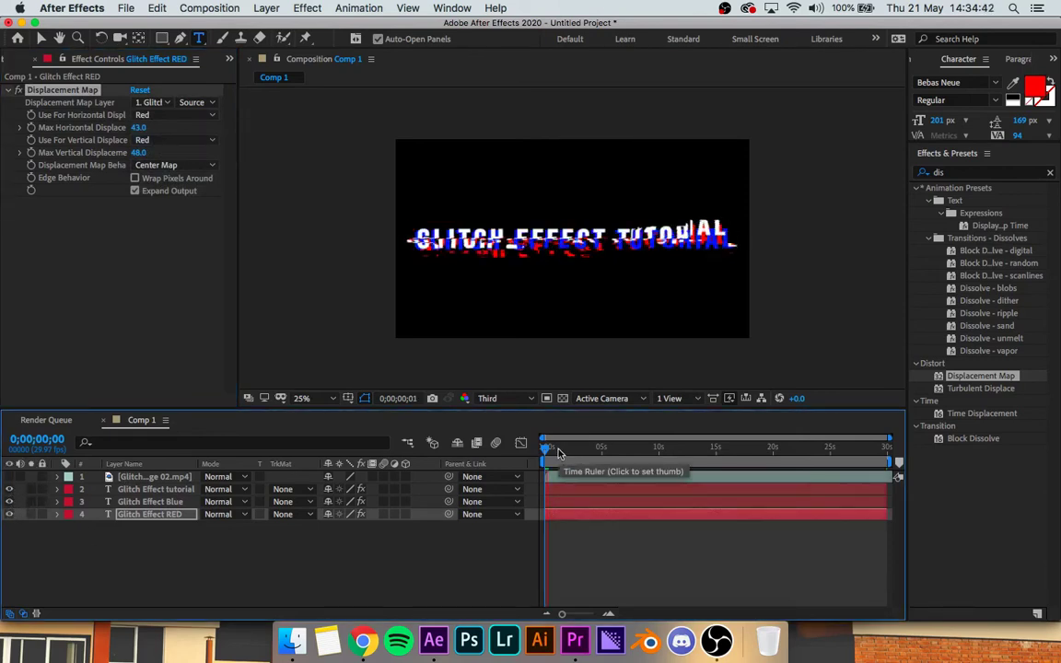
click(562, 449)
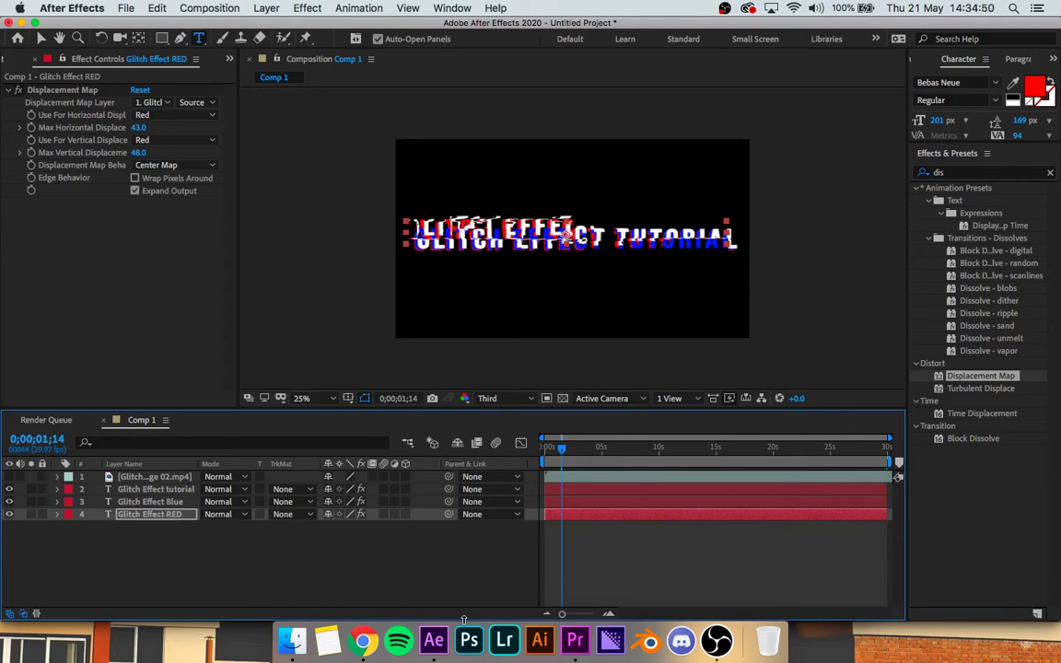
key(space)
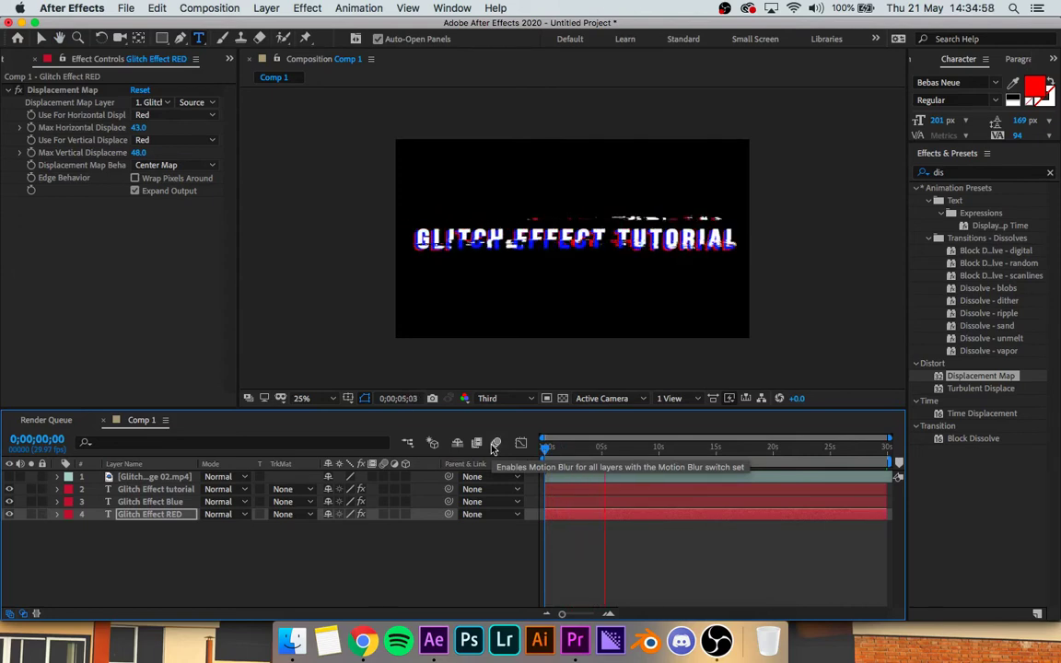
Split the Glitch Effect tutorial, Blue and RED text layers at 0;00;05;25
key(space)
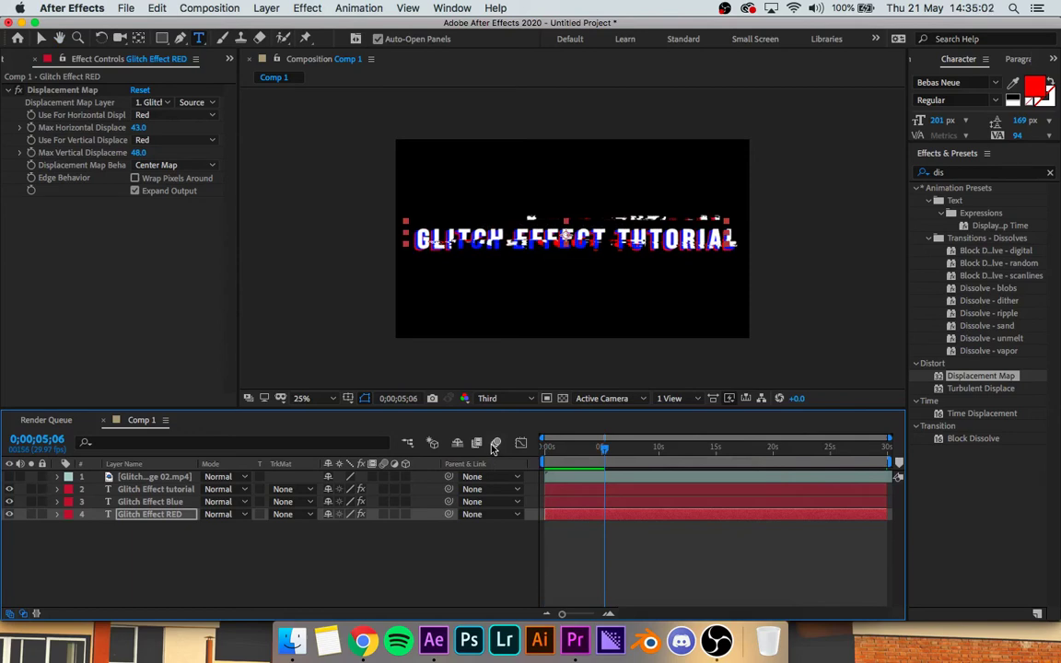
key(space)
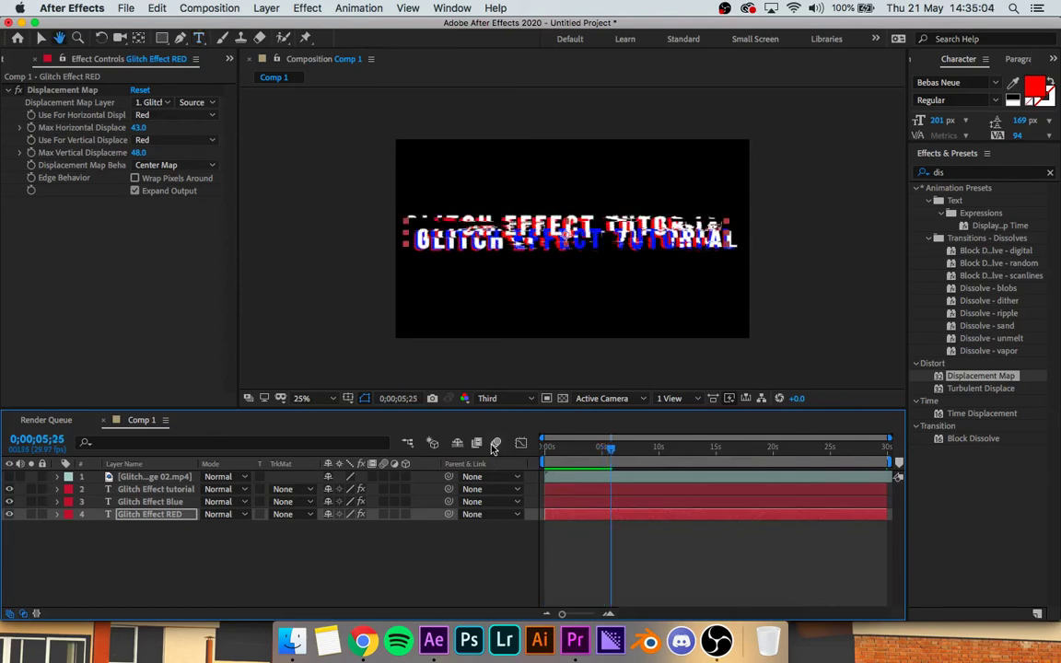
shift+click(169, 492)
click(169, 491)
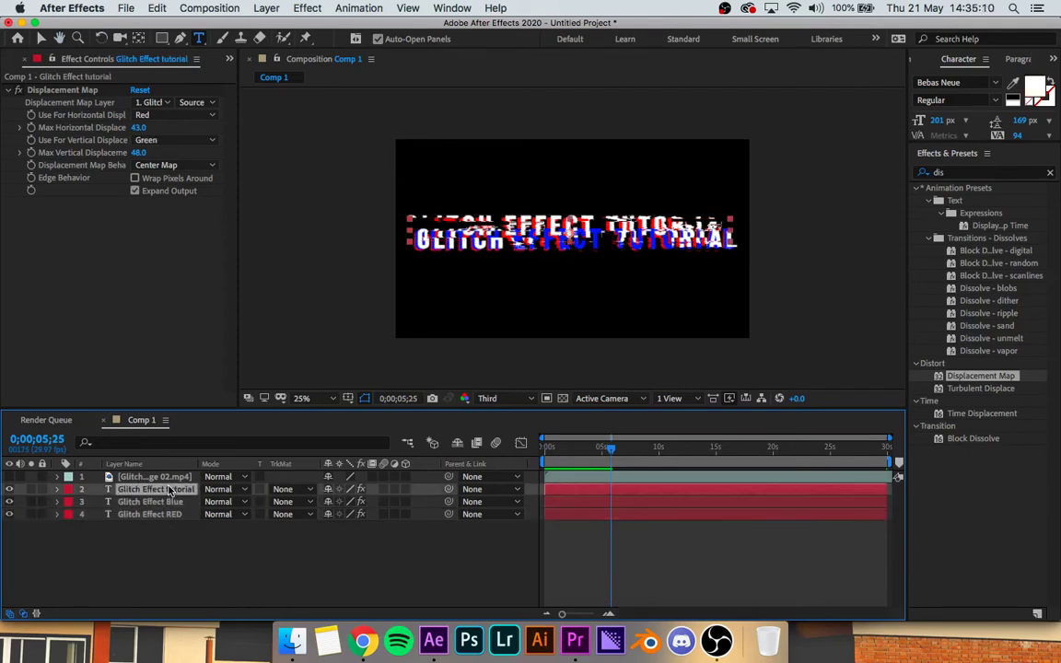
click(157, 7)
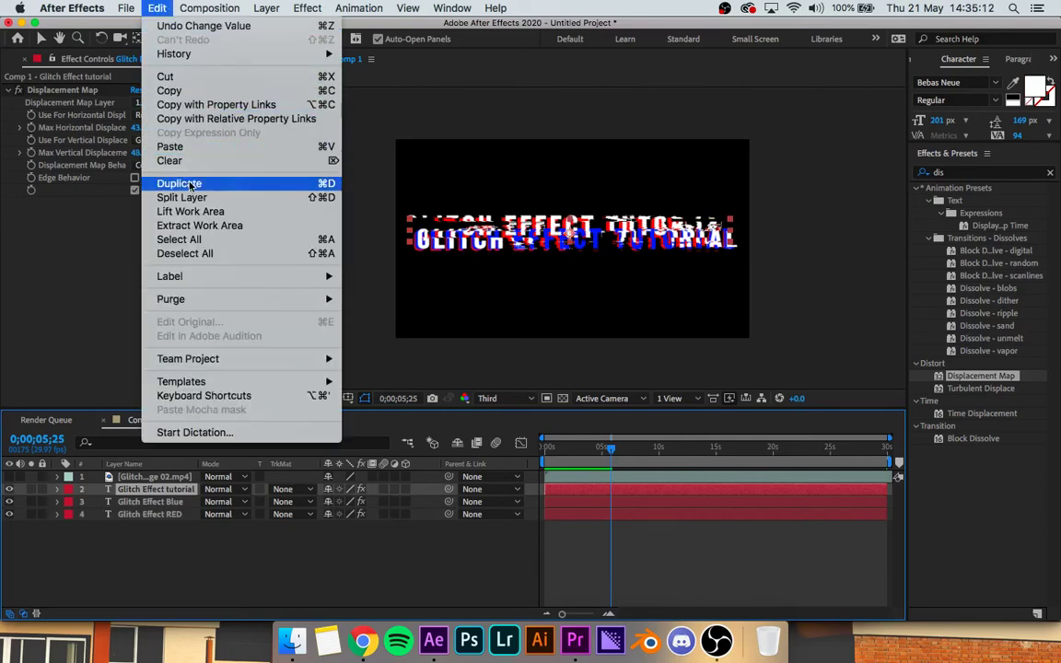
click(158, 521)
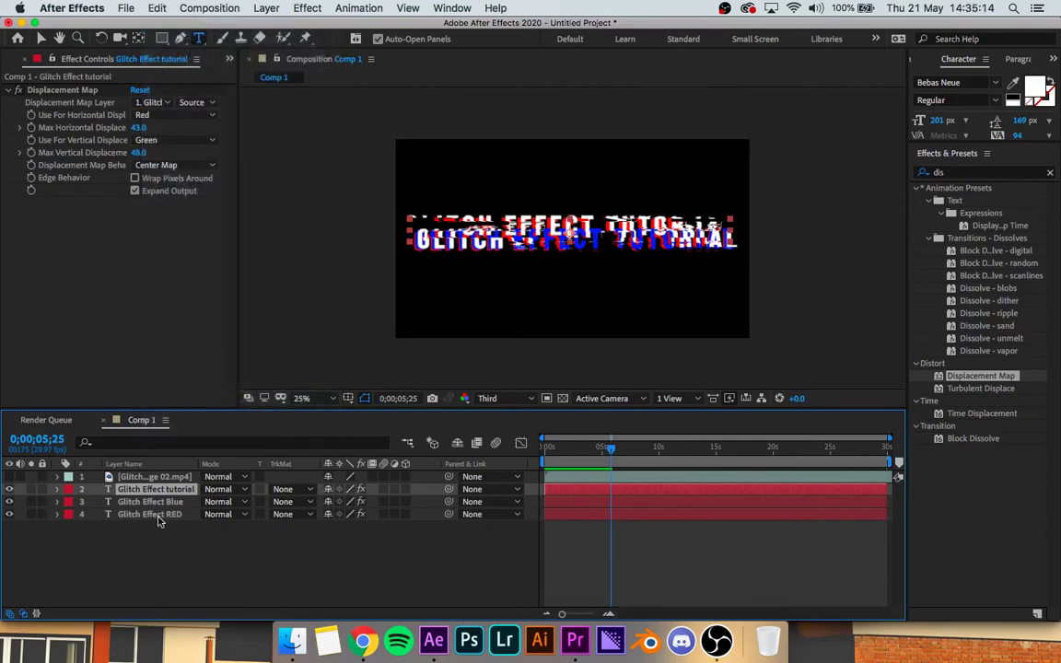
click(162, 516)
shift+click(159, 491)
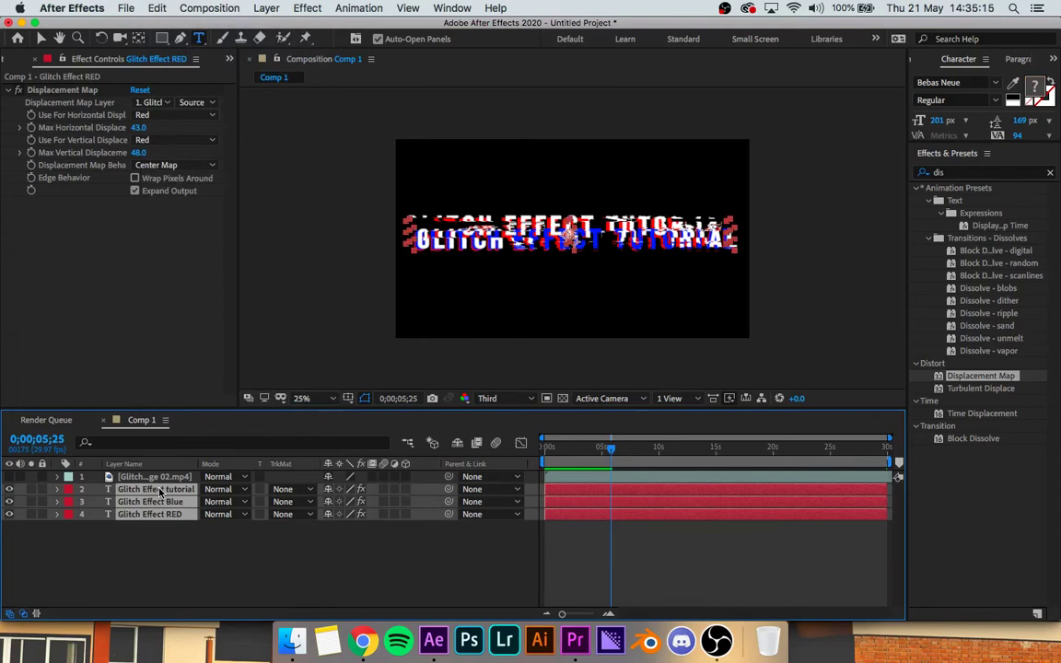
click(157, 8)
click(209, 198)
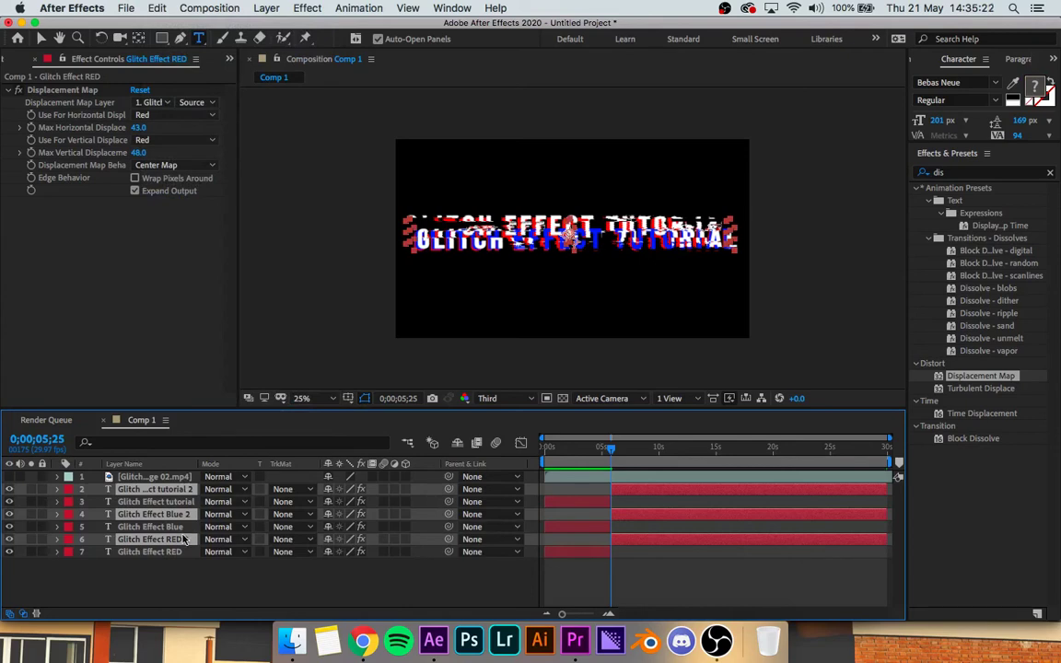
Delete the second halves of the split Glitch Effect RED and Glitch Effect Blue layers
click(202, 572)
click(187, 541)
key(Delete)
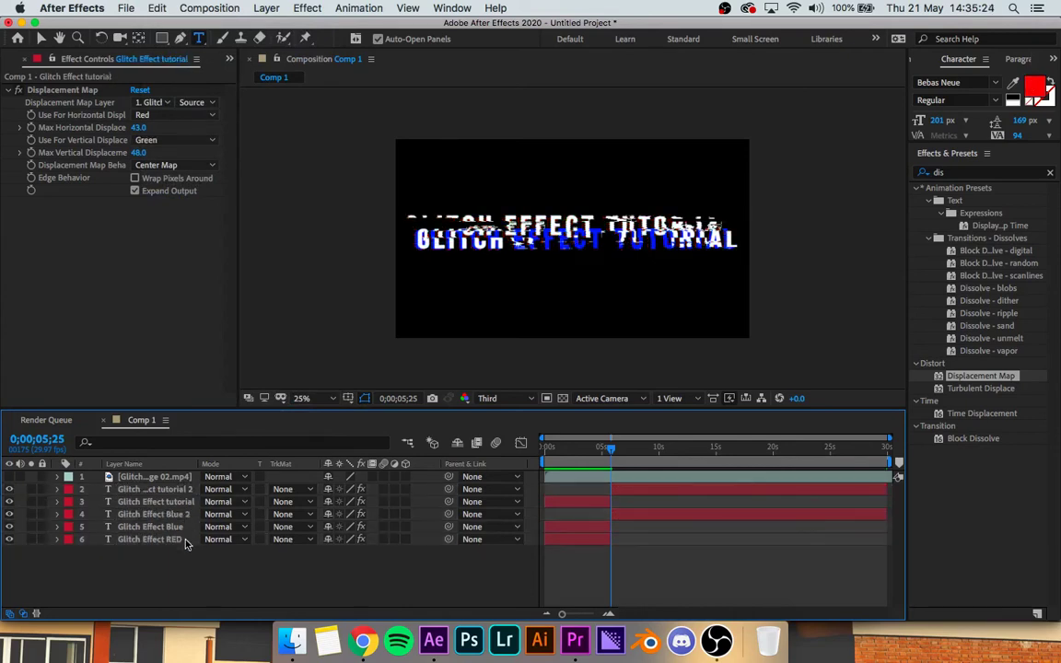
click(185, 516)
key(Delete)
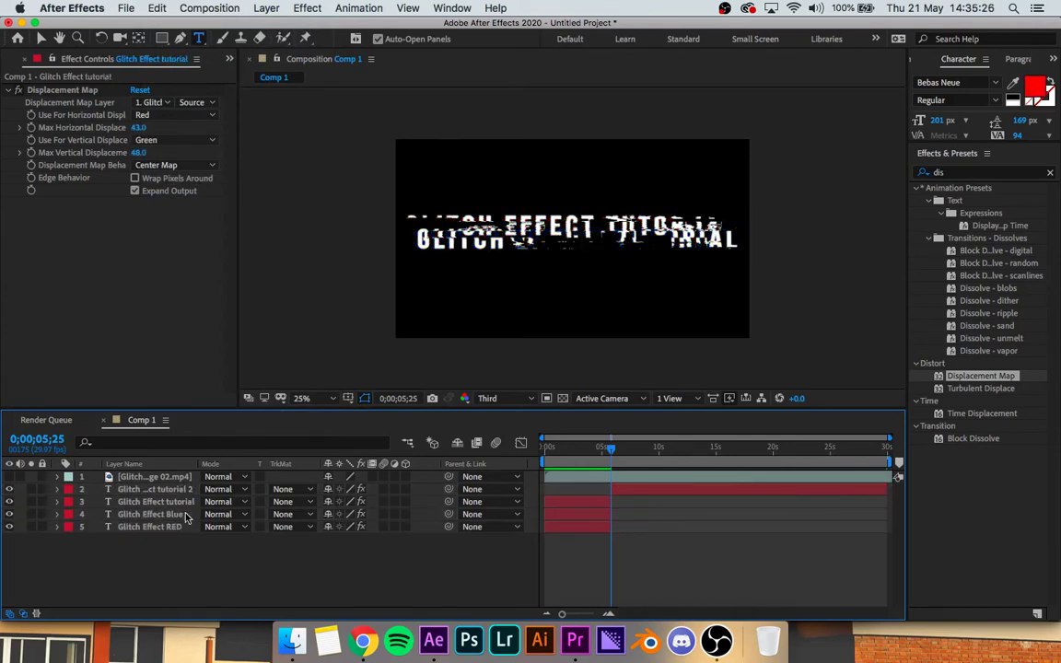
Turn off the Displacement Map on the second half of the white title and play back from the first frame
click(634, 493)
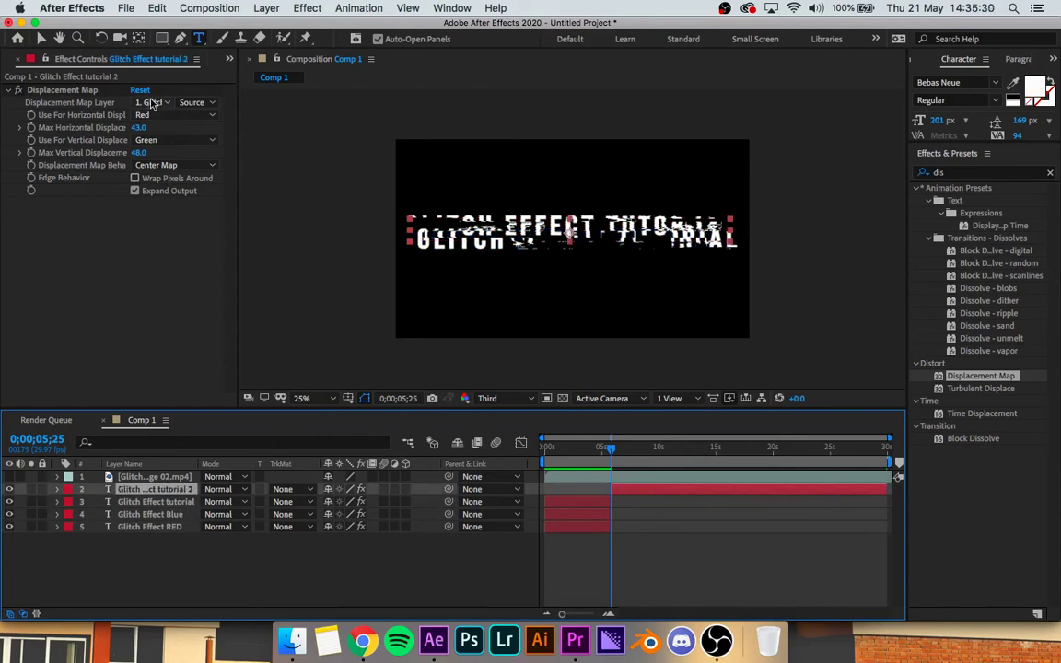
click(19, 91)
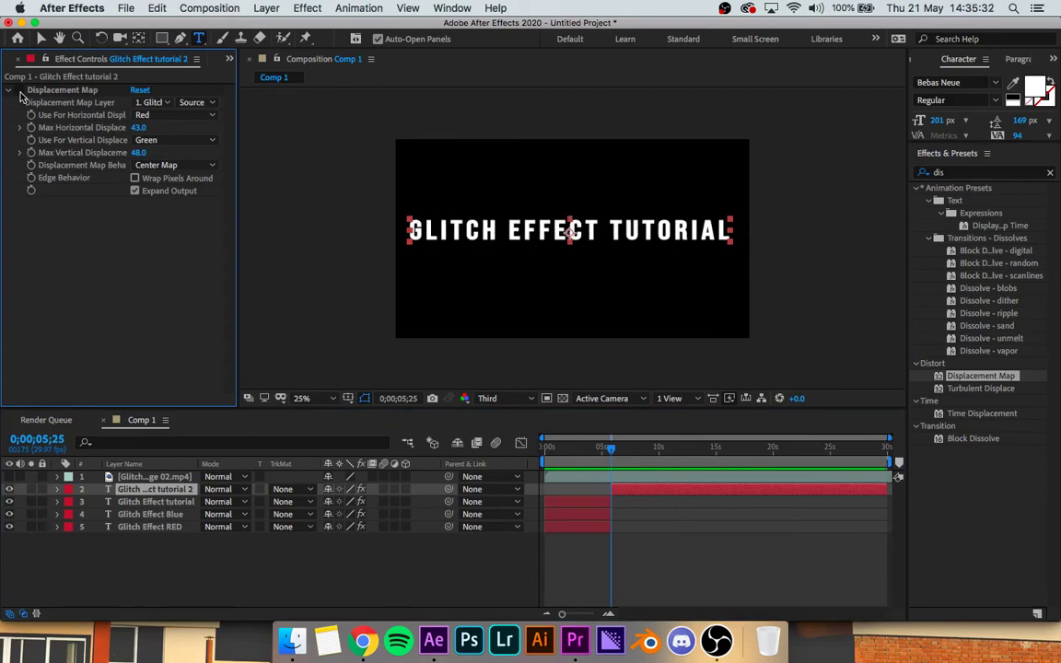
drag(608, 452, 494, 453)
key(space)
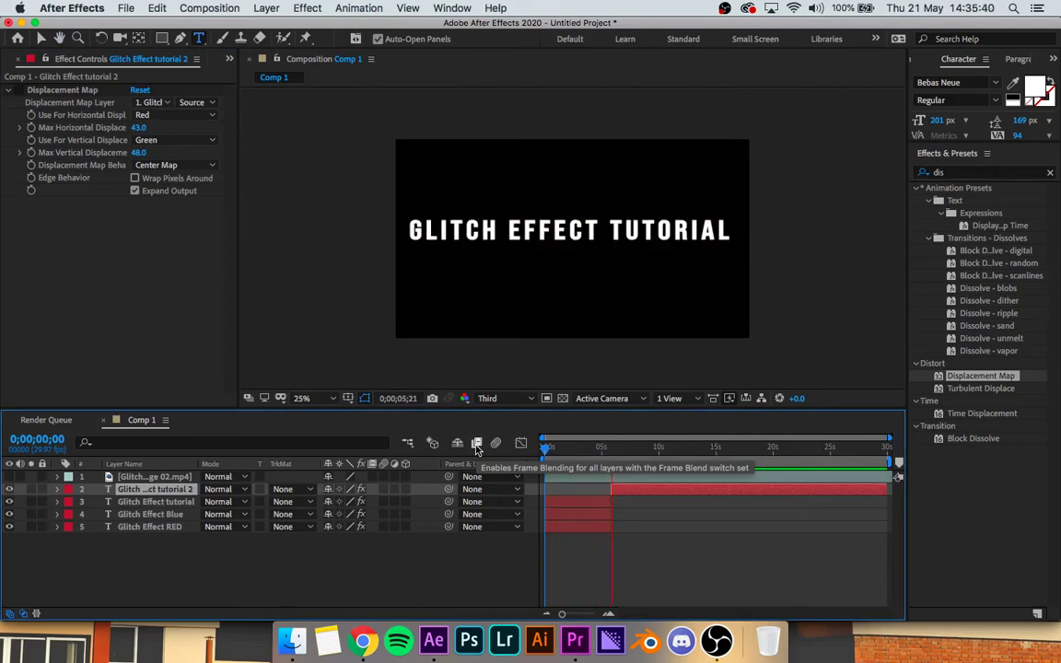
key(space)
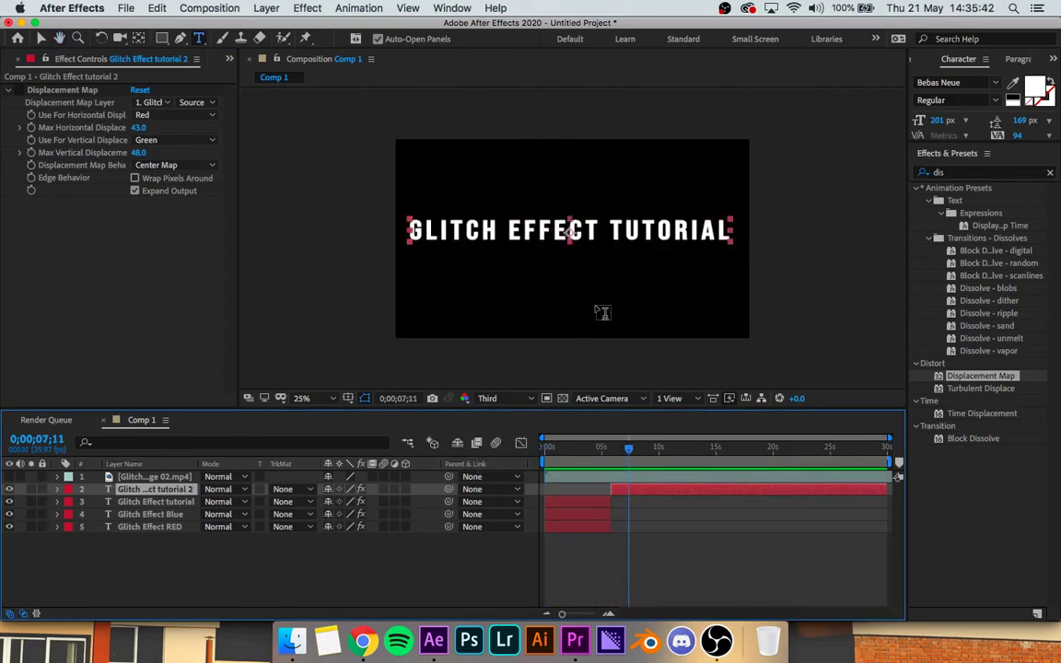
Center the second half of the white title horizontally and vertically in the composition
click(912, 61)
click(949, 96)
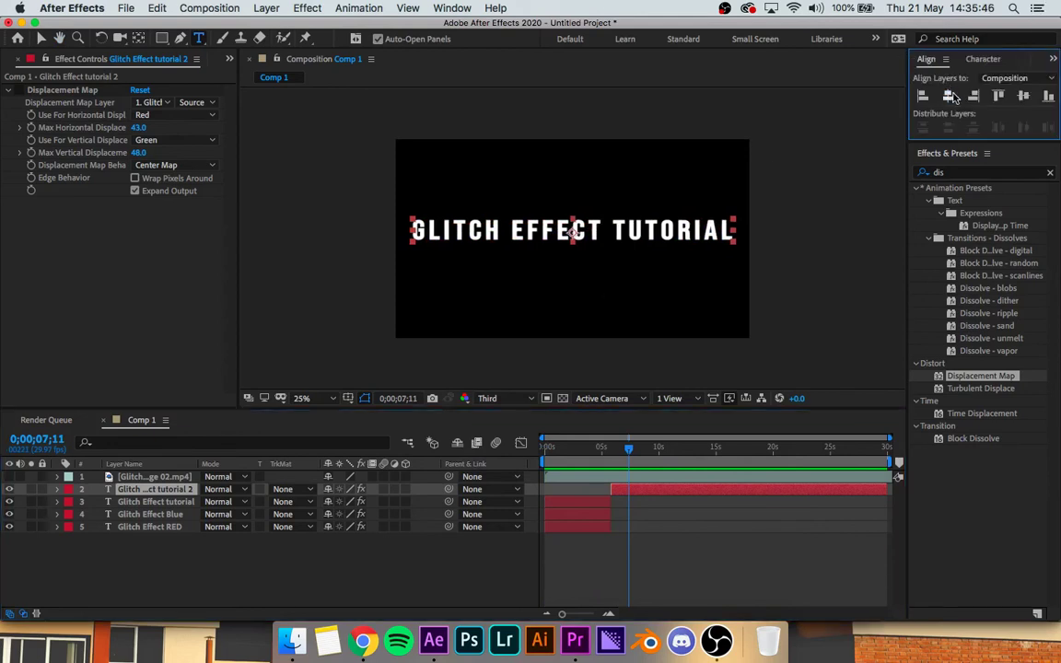
click(1023, 96)
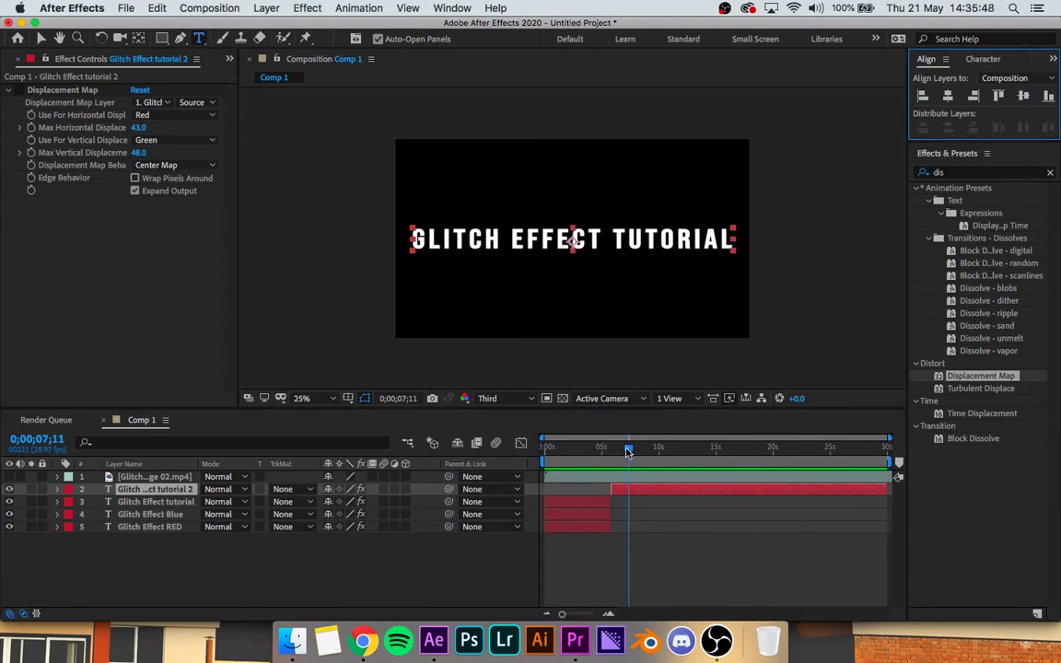
Play back the composition from the first frame and replay the transition from glitched to clean title
drag(628, 451, 513, 444)
key(space)
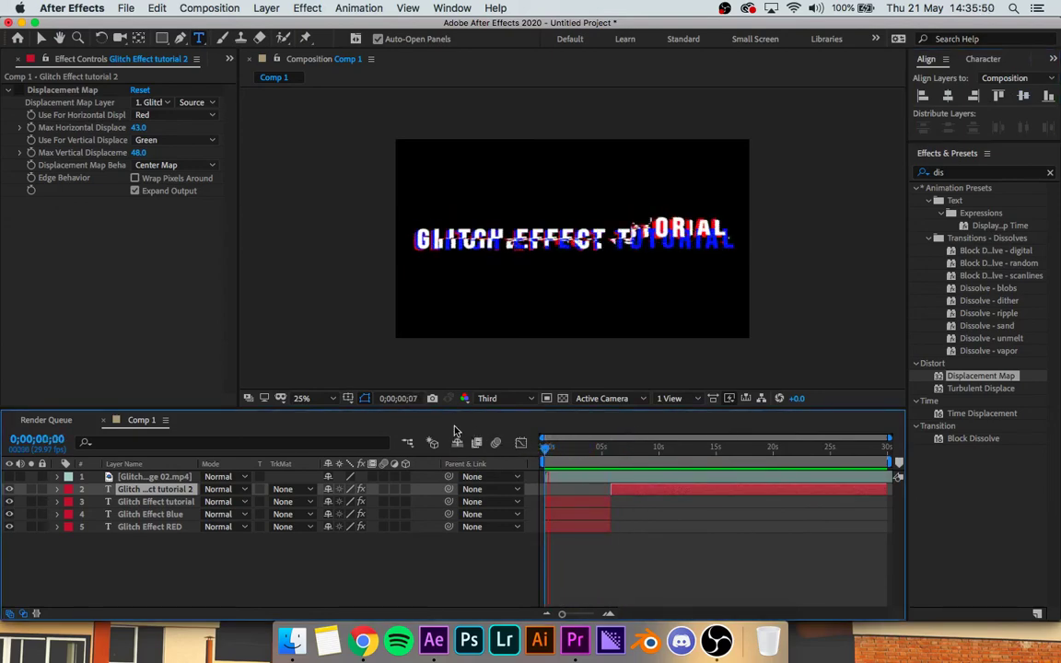
click(599, 451)
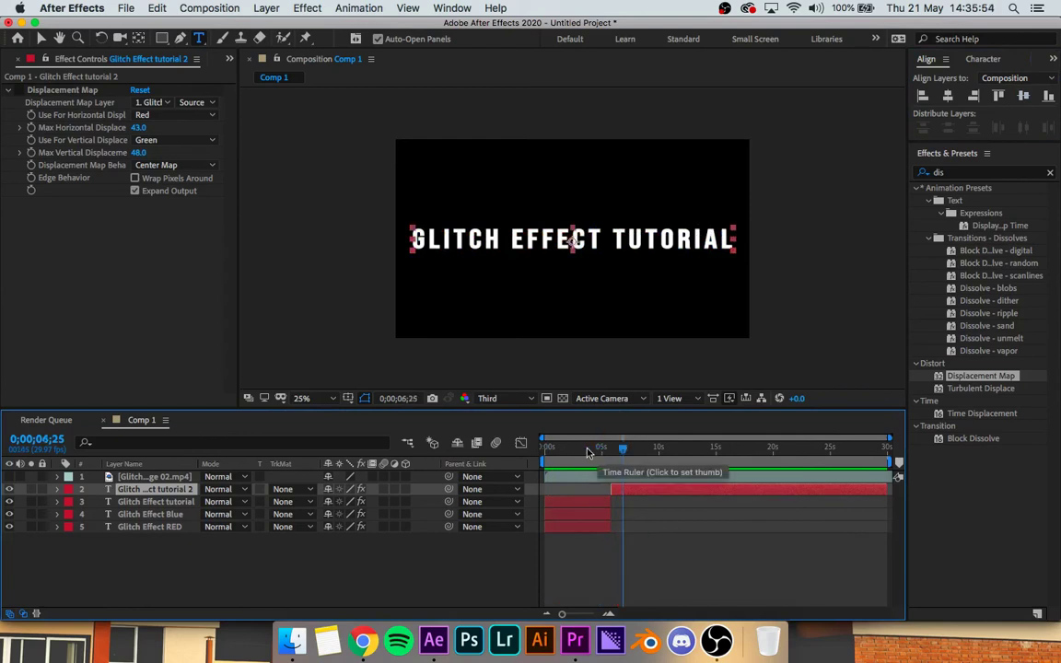
click(573, 449)
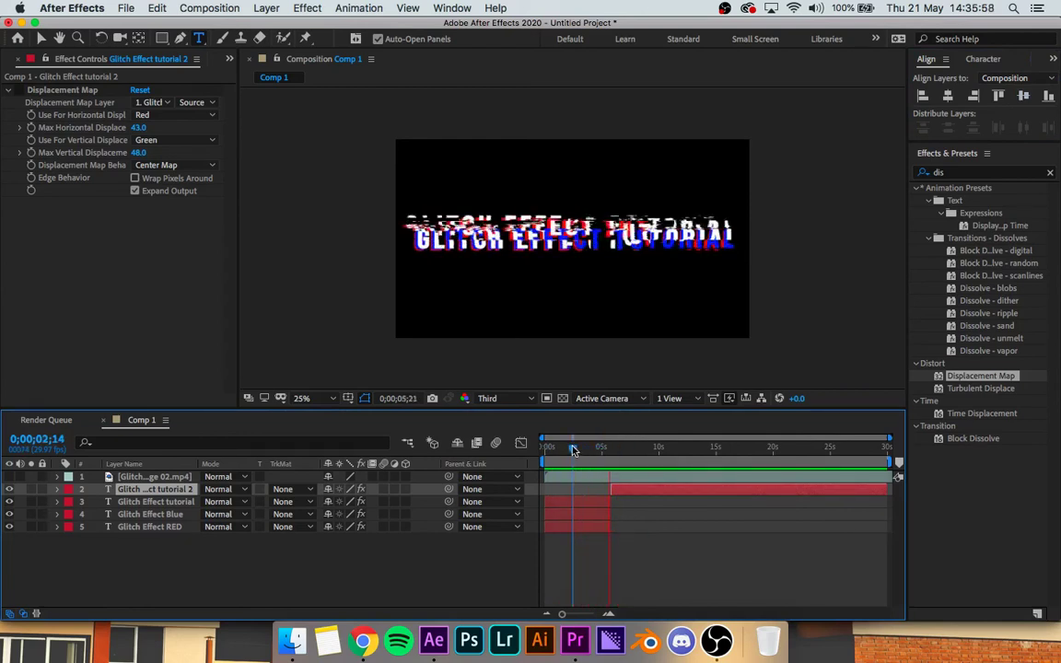
key(space)
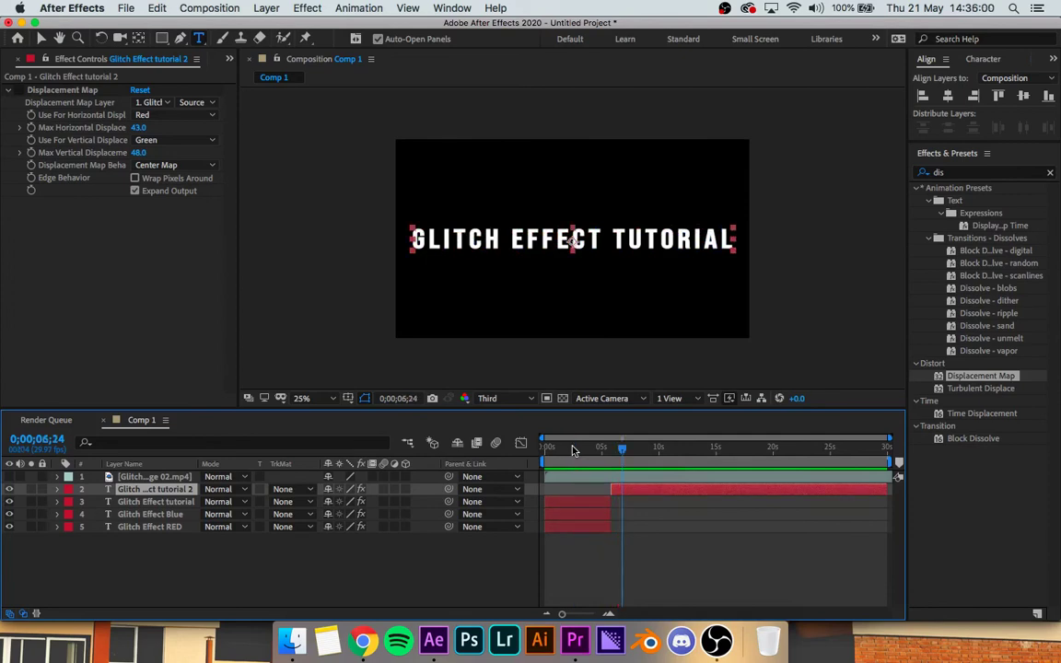
Select the Glitch Effect RED layer in the timeline
click(595, 541)
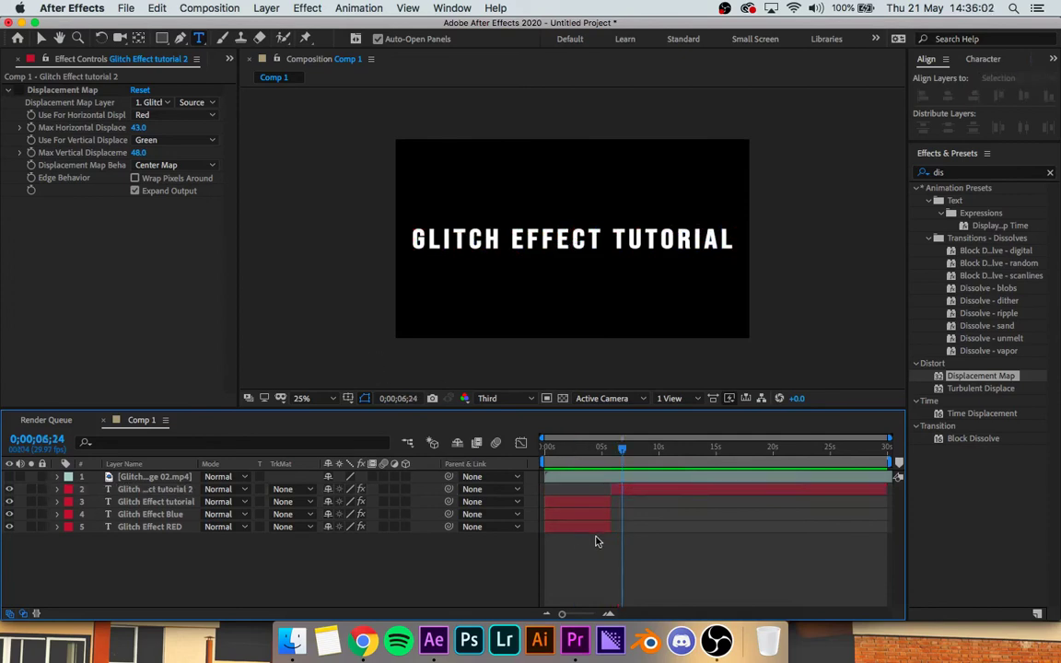
click(597, 530)
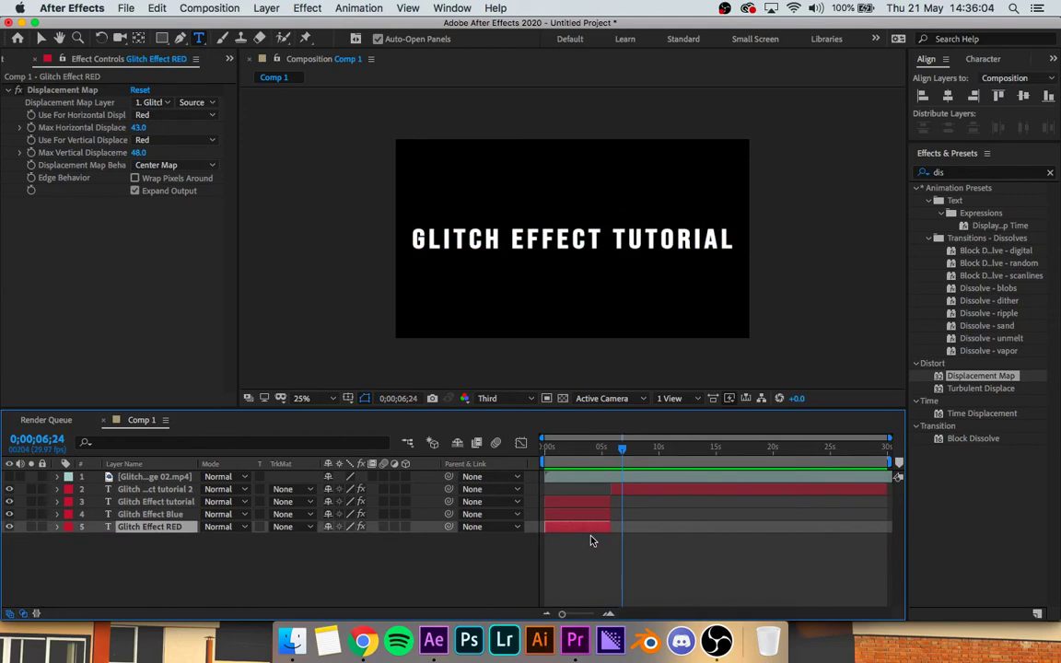